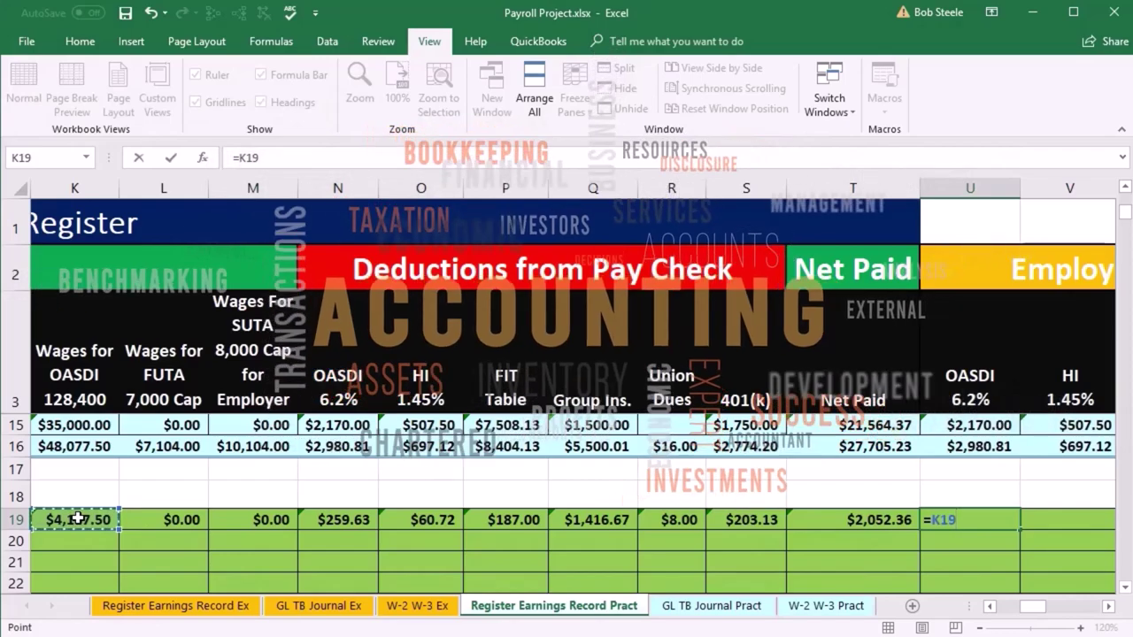
# - Finish employer OASDI =K19*.062 ($259.63) and enter employer HI =J19*.0145 ($60.72) in row 19
pyautogui.write('*')
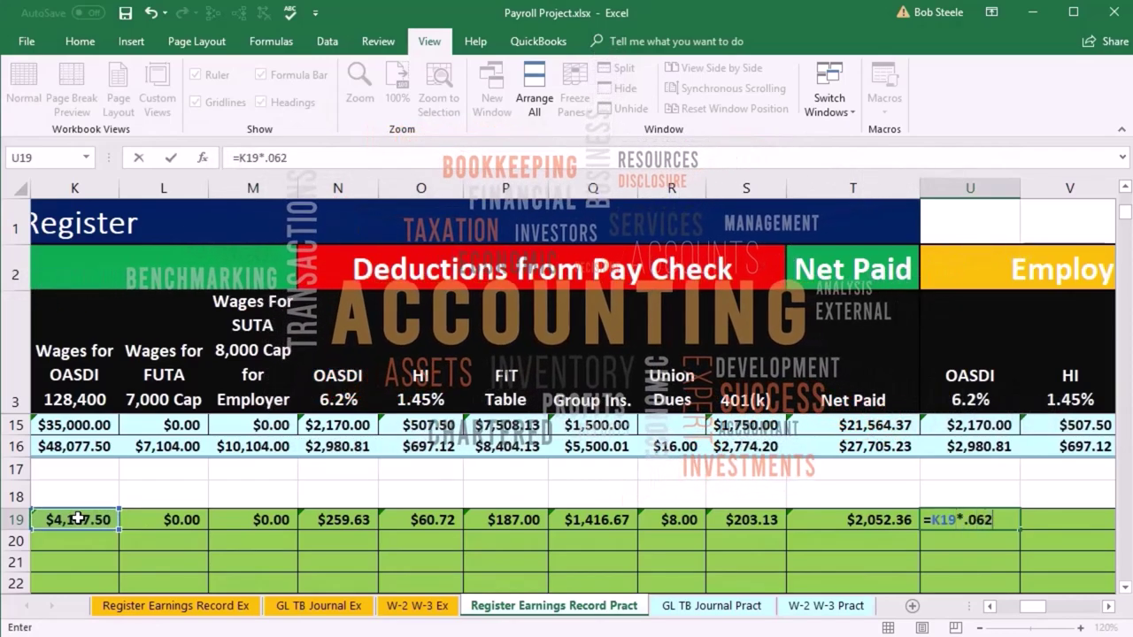
pyautogui.press('Tab')
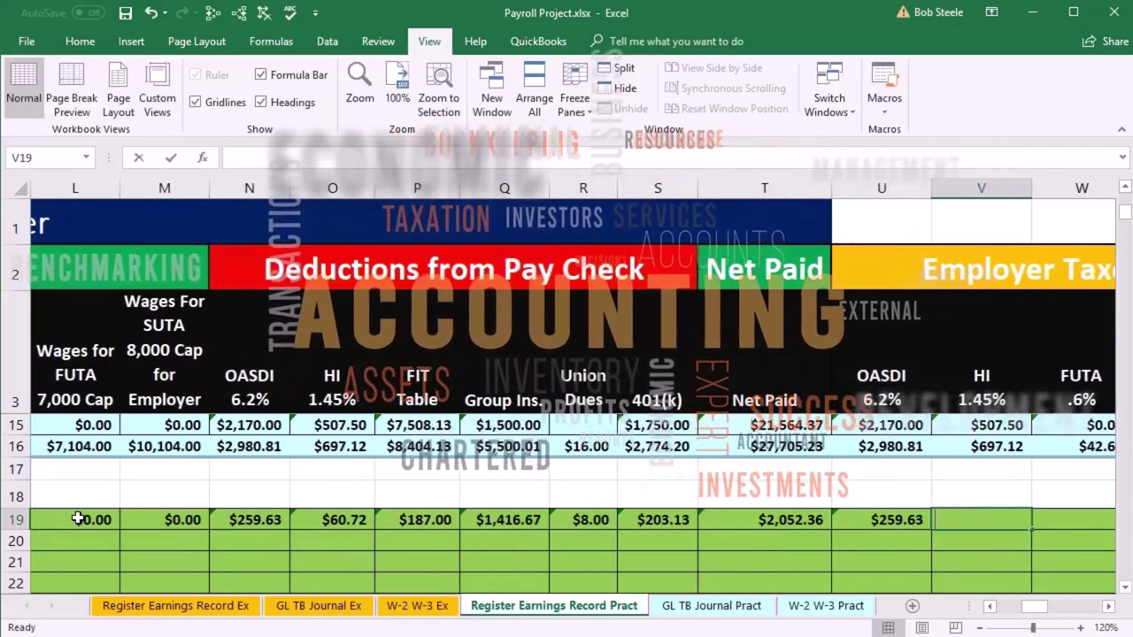
pyautogui.write('=')
pyautogui.click(78, 519)
pyautogui.press('Left')
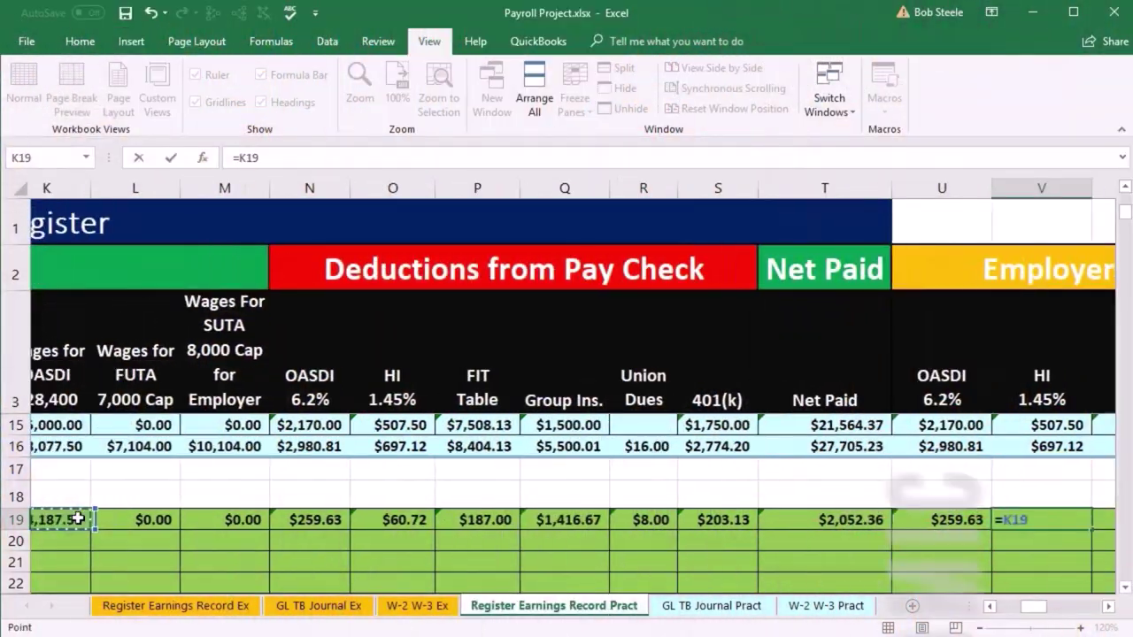
pyautogui.press('Left')
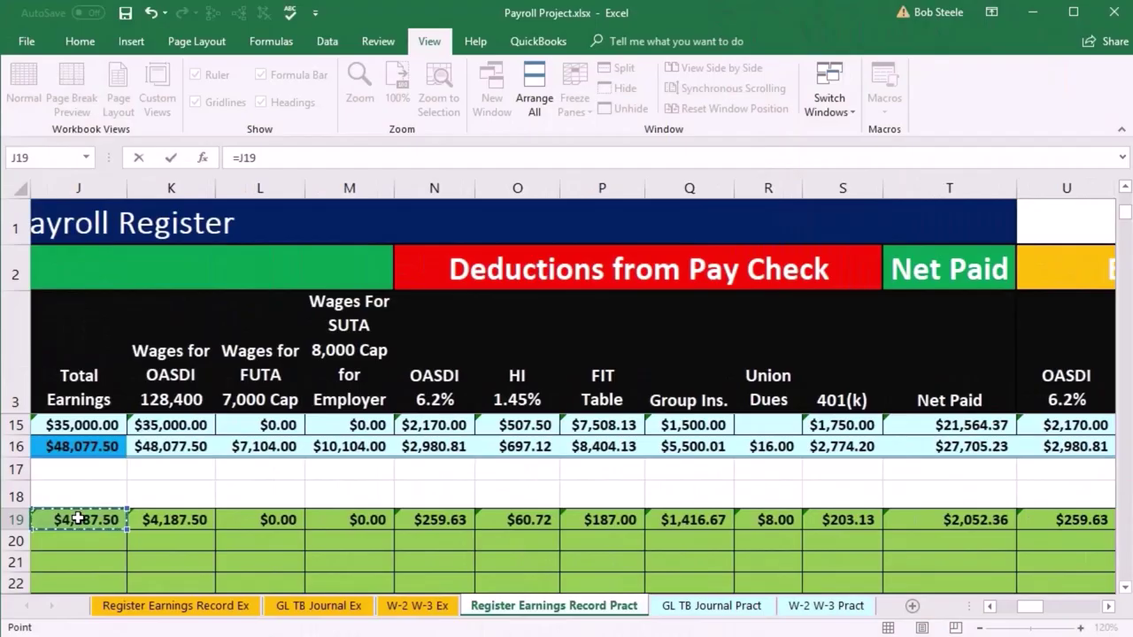
pyautogui.write('*')
pyautogui.click(1108, 606)
pyautogui.click(1108, 606)
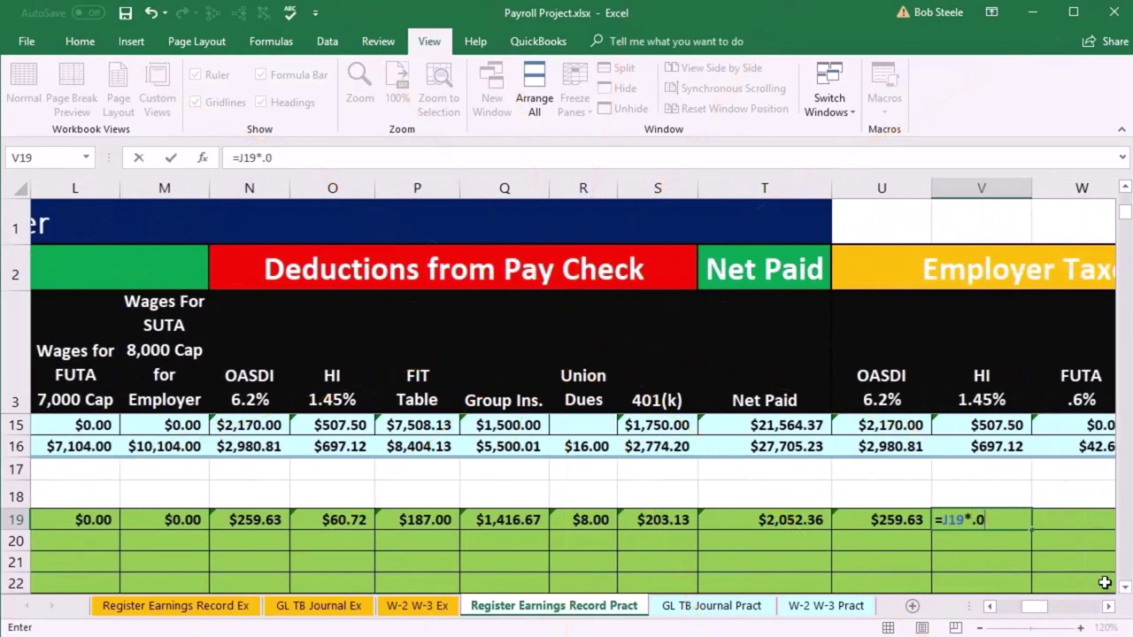
pyautogui.write('.0145')
pyautogui.press('Tab')
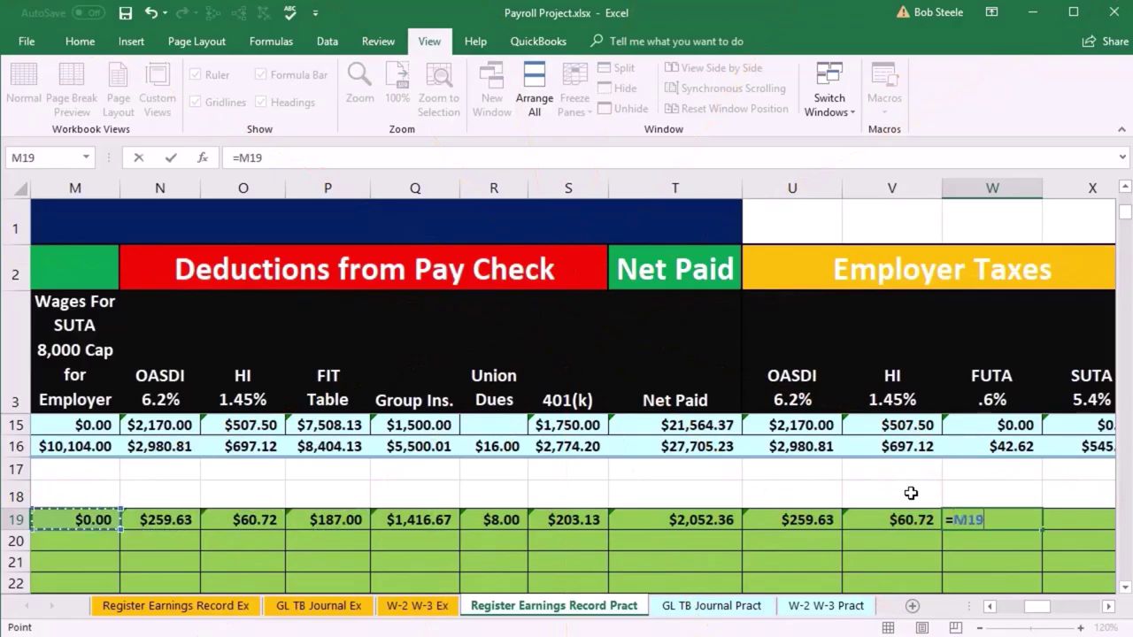
# - Complete the employer FUTA formula =L19*.006 in W19, showing $0.00
pyautogui.press('Left')
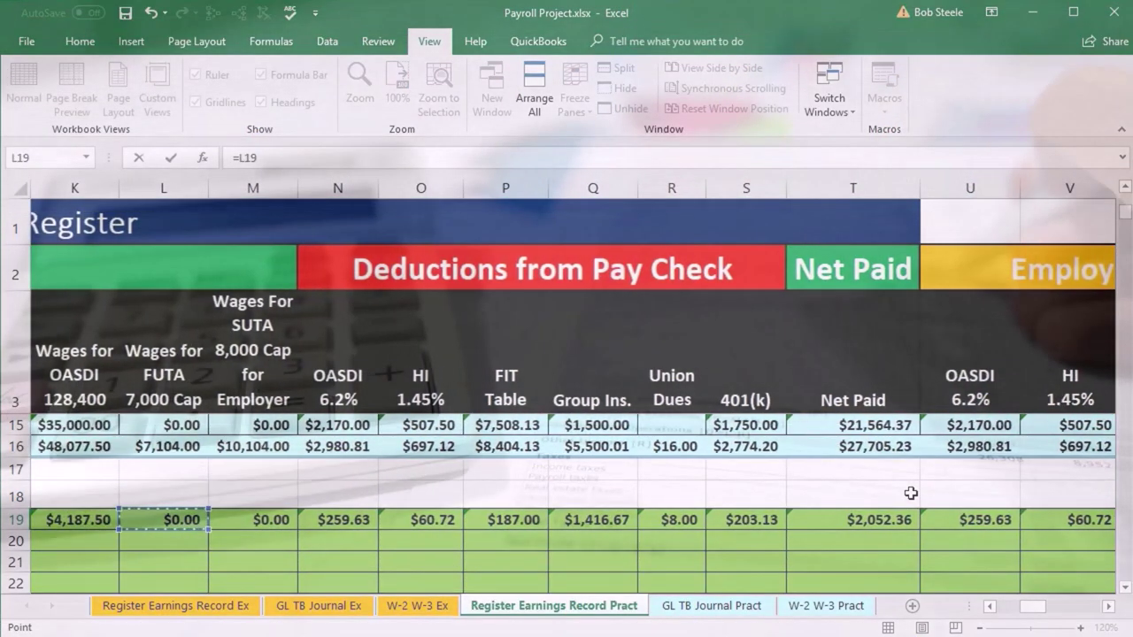
pyautogui.write('*')
pyautogui.click(1109, 608)
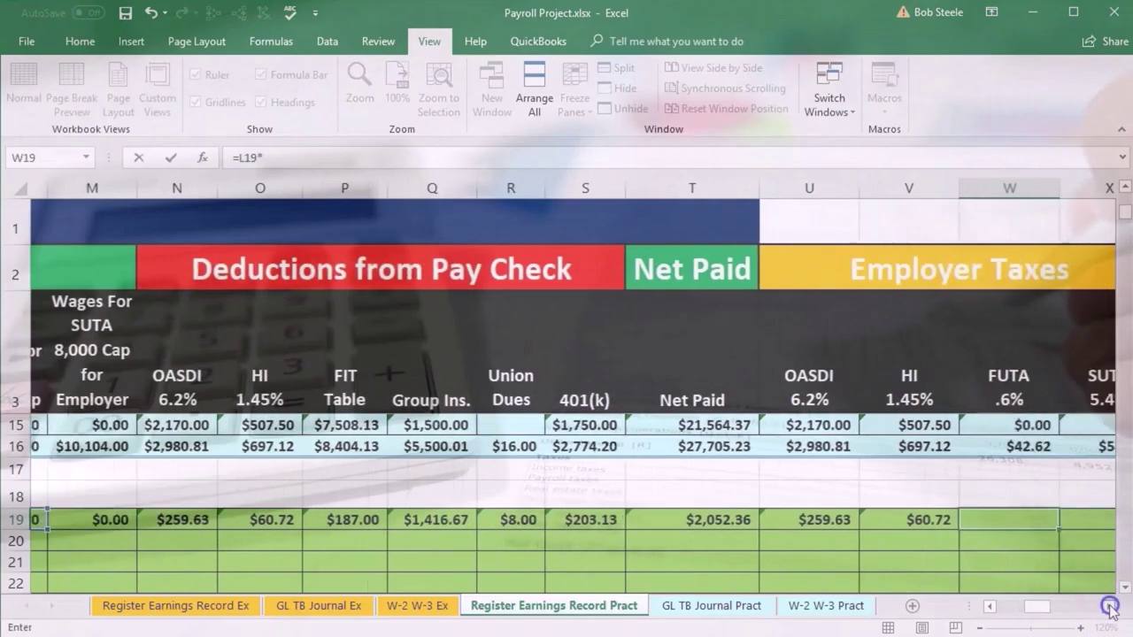
pyautogui.click(1109, 607)
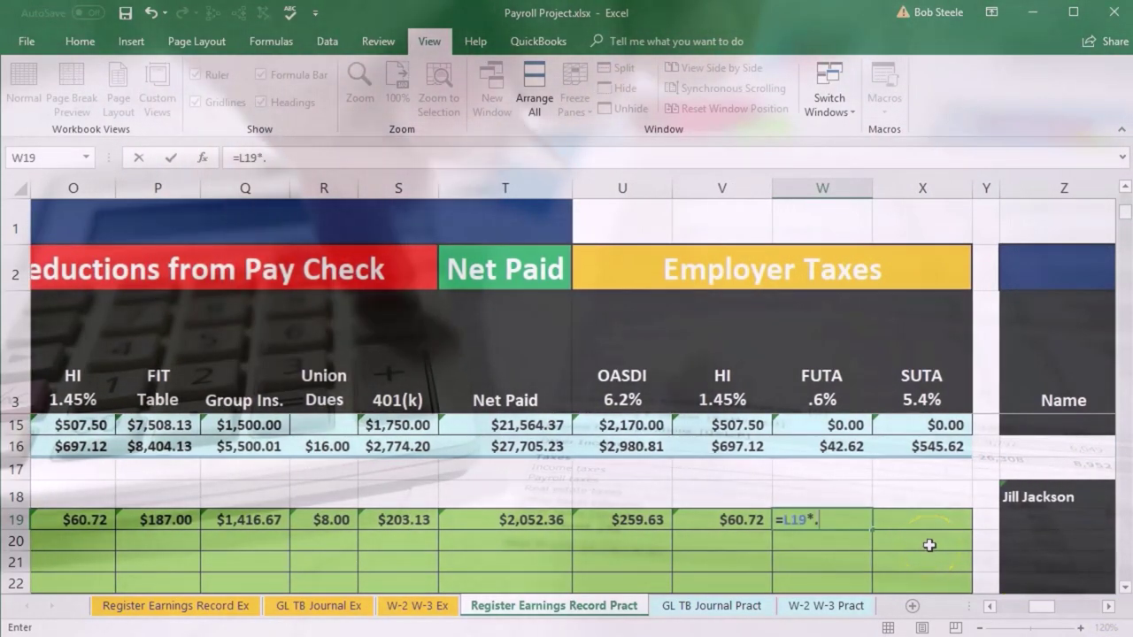
pyautogui.write('.006')
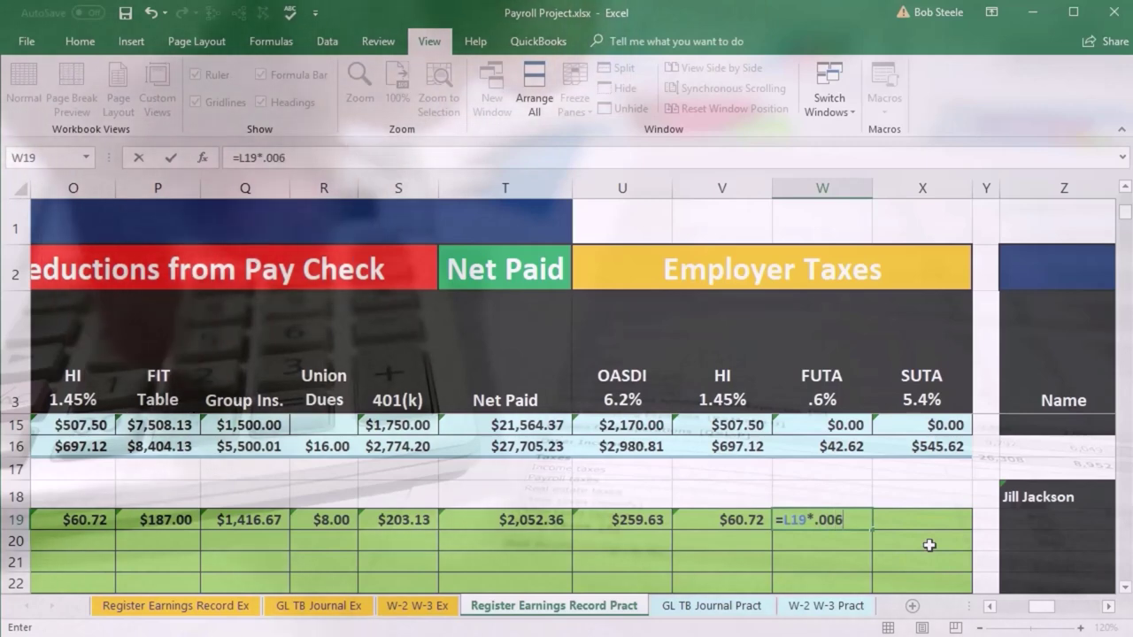
pyautogui.press('Tab')
# - Enter employer SUTA =M19*.054 in X19, showing $0.00
pyautogui.click(846, 521)
pyautogui.click(927, 519)
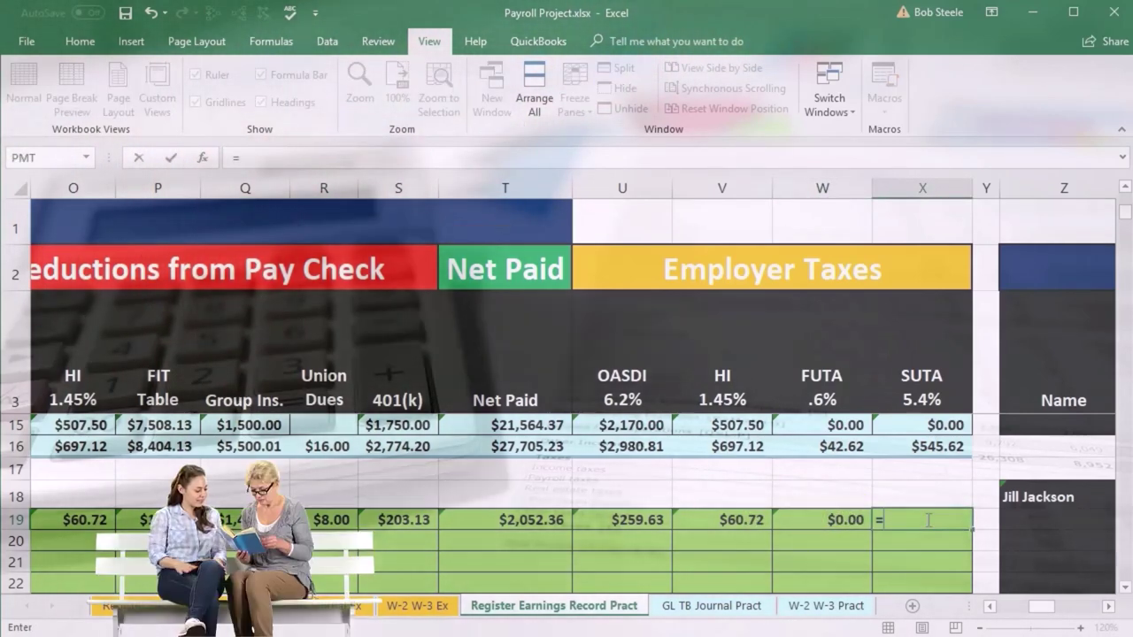
pyautogui.write('=')
pyautogui.press('Left')
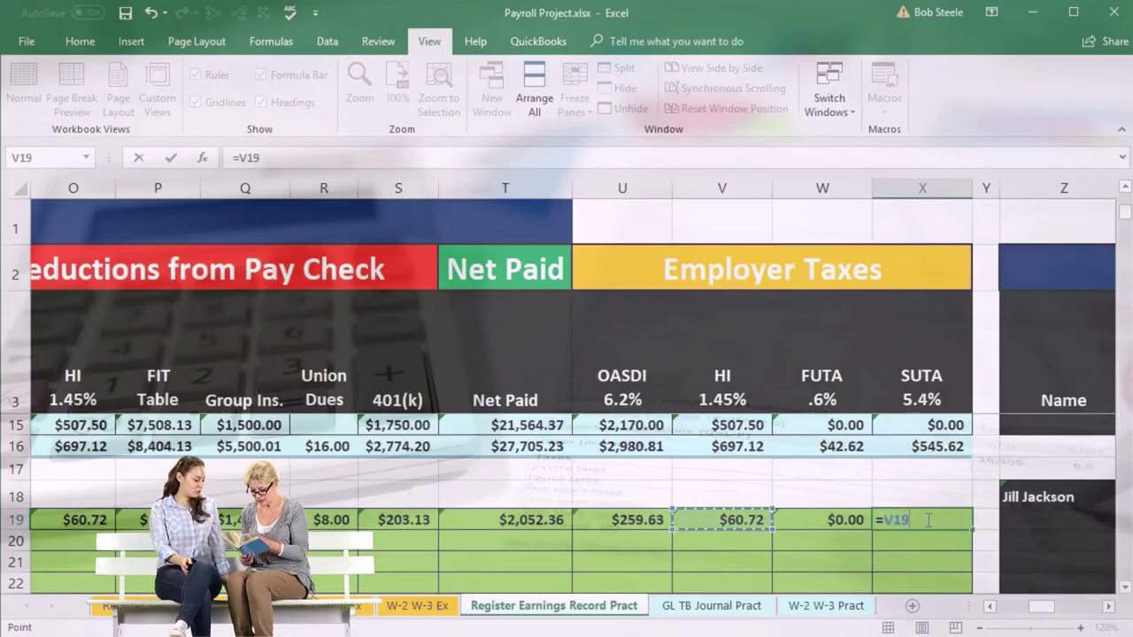
pyautogui.press('Left')
pyautogui.press('Left')
pyautogui.press('Left')
pyautogui.press('Left')
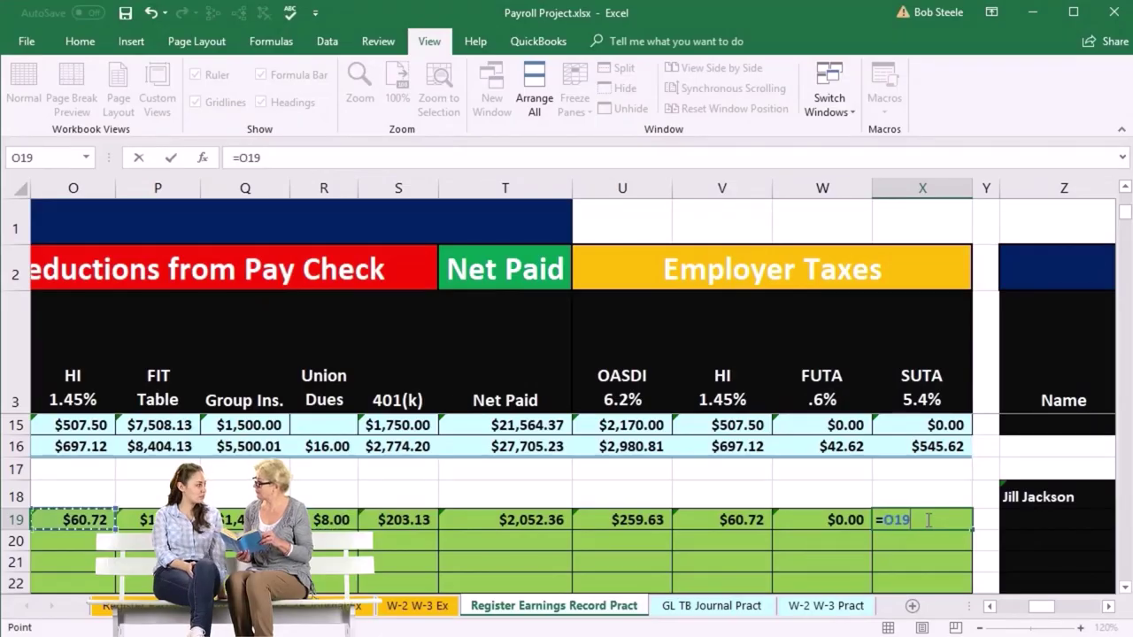
pyautogui.press('Left')
pyautogui.press('Left')
pyautogui.press('Left')
pyautogui.press('Left')
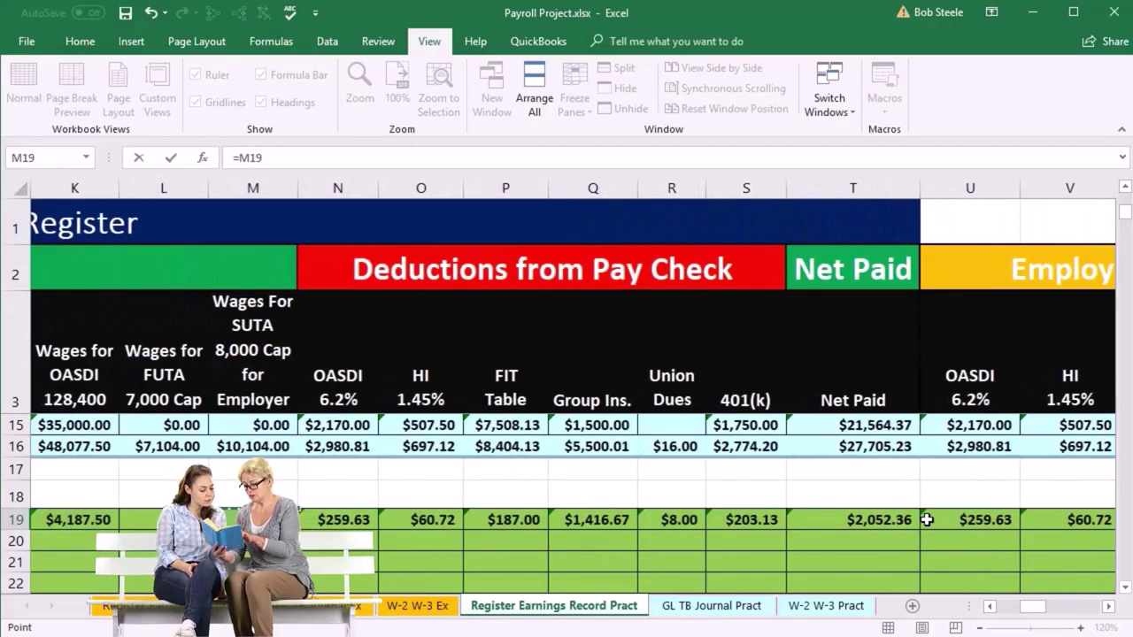
pyautogui.click(1108, 606)
pyautogui.click(1108, 606)
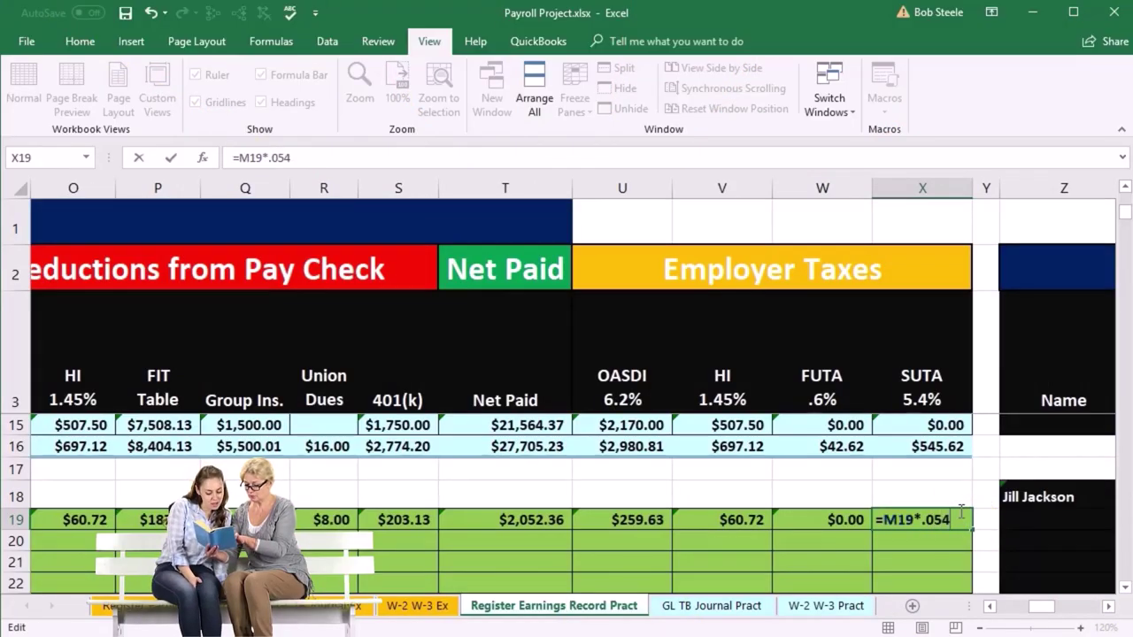
pyautogui.press('Return')
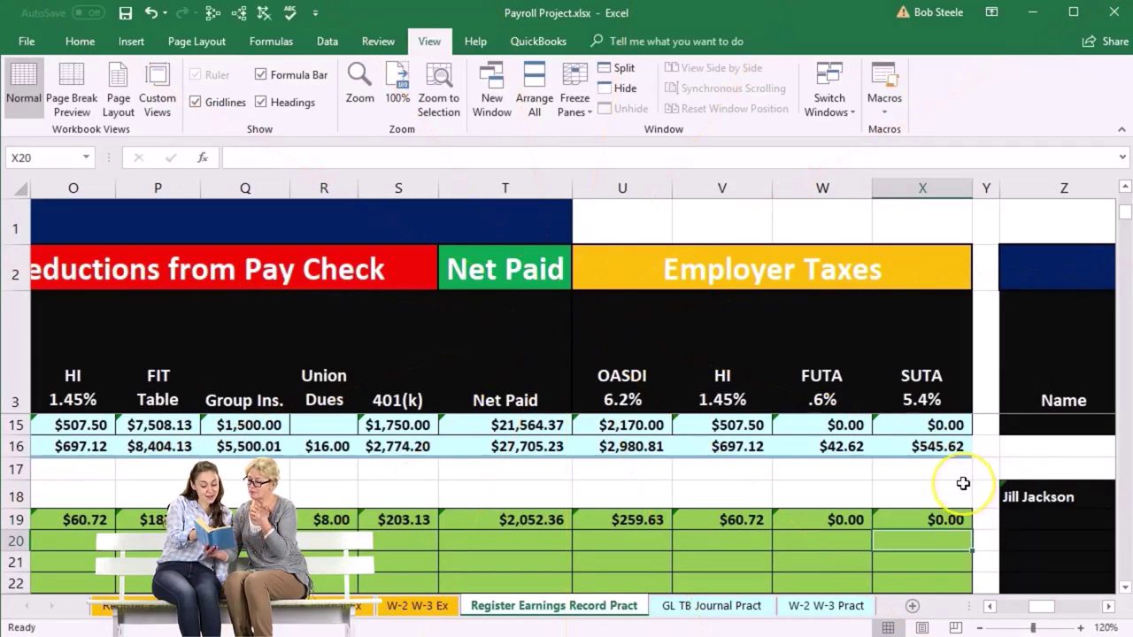
# - Enter 161 regular hours in D20 and a $28.00 regular rate in E20
pyautogui.press('Home')
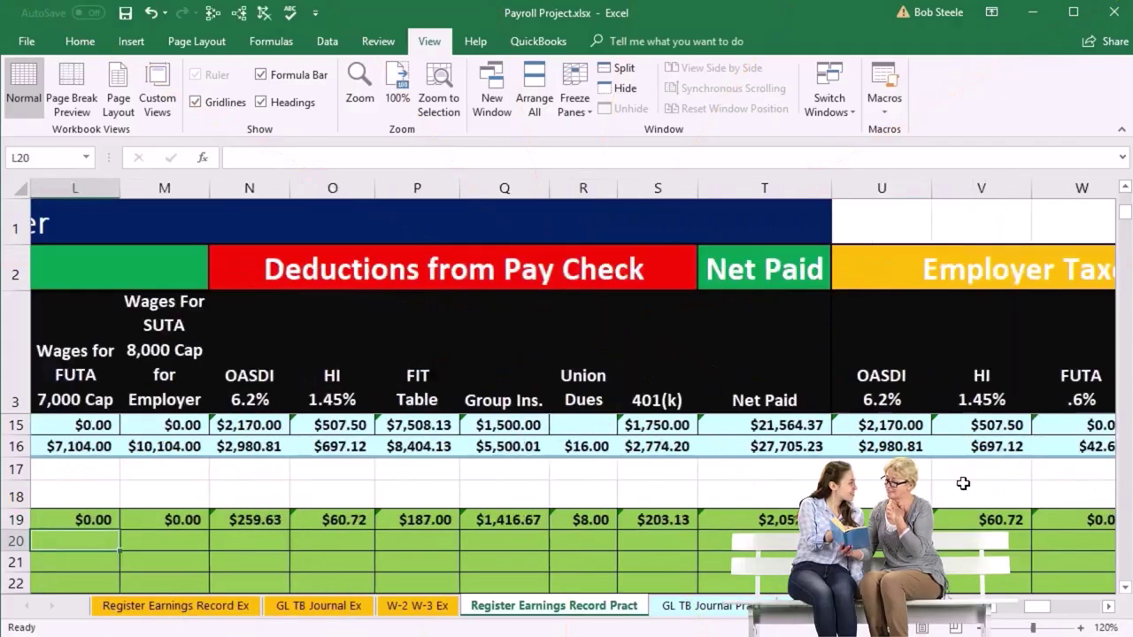
pyautogui.press('Left')
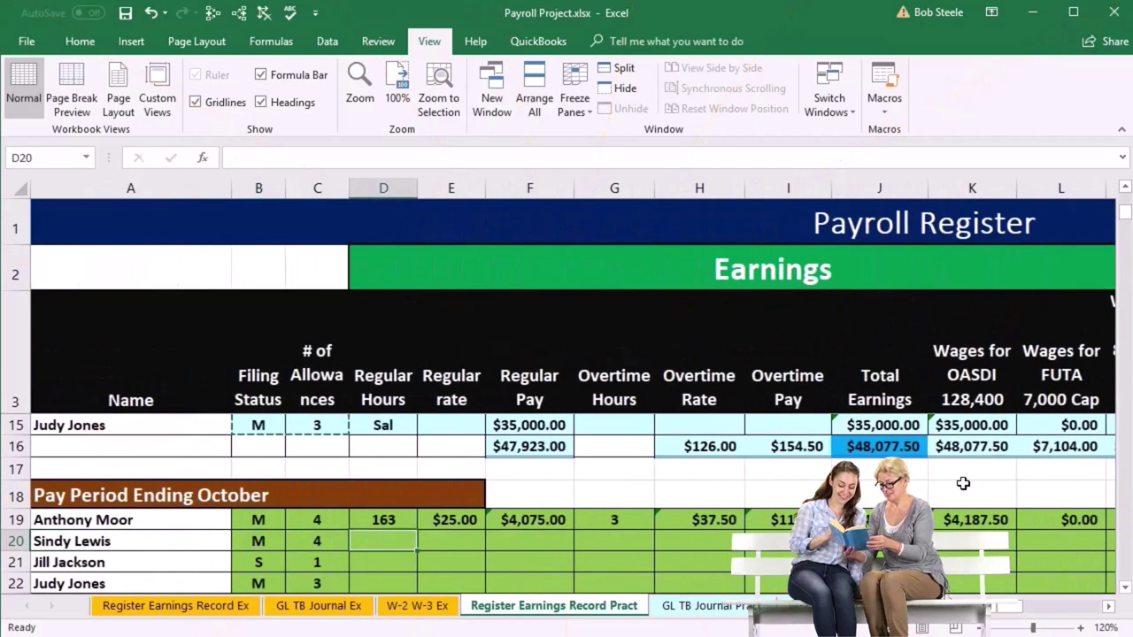
pyautogui.write('161')
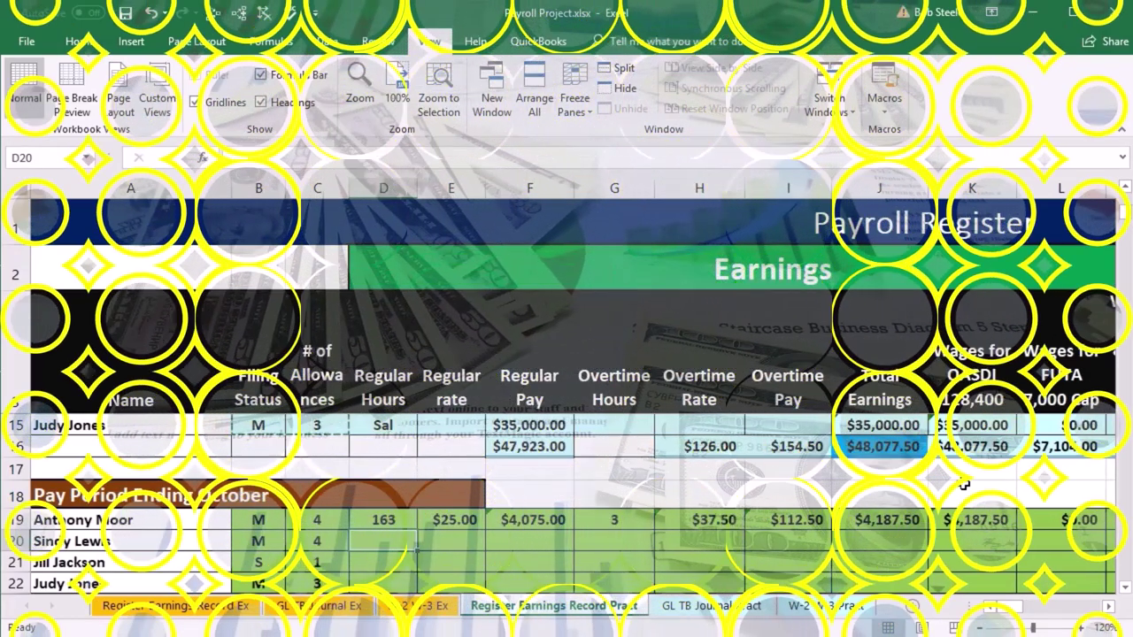
pyautogui.press('Tab')
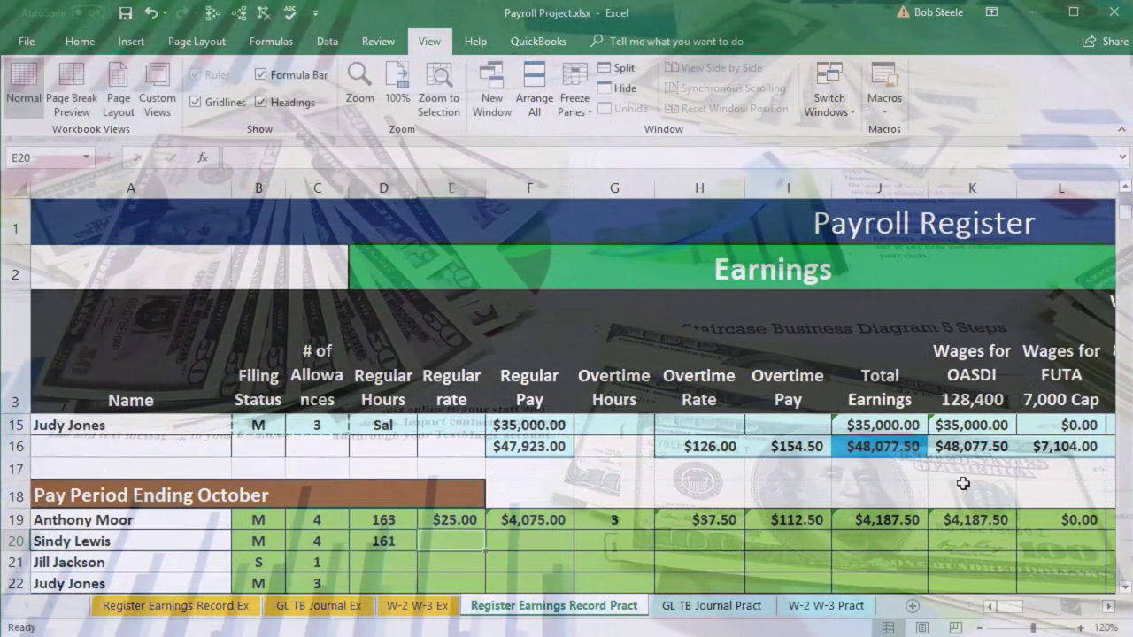
pyautogui.write('28')
pyautogui.press('Tab')
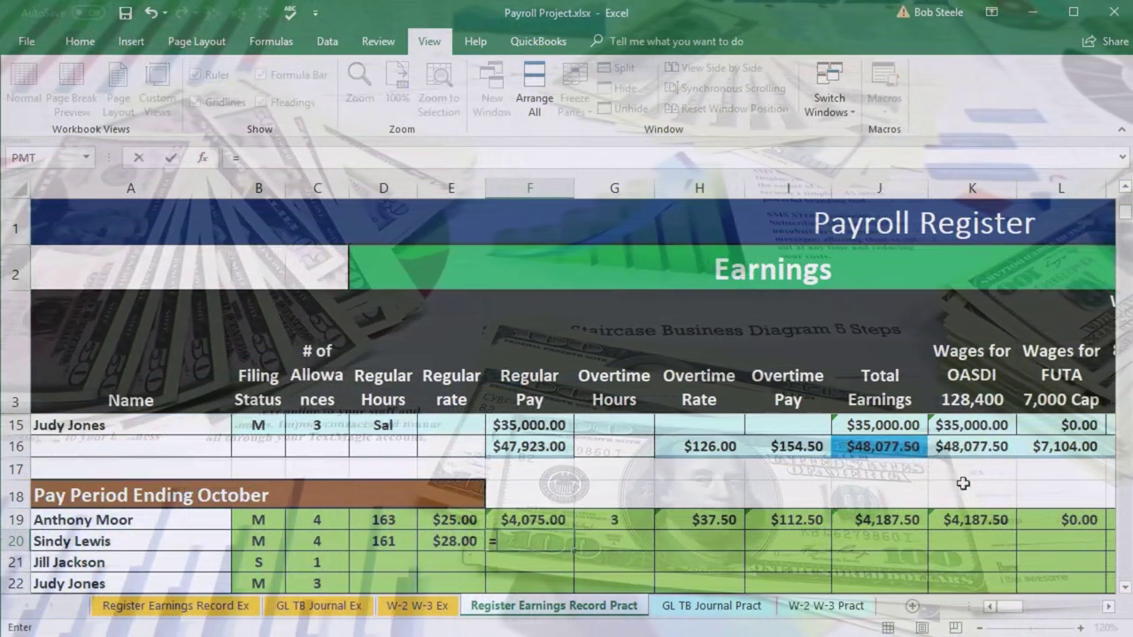
# - Compute regular pay =D20*E20 ($4,508.00) in F20 and enter 1 overtime hour in G20
pyautogui.write('=')
pyautogui.press('Left')
pyautogui.press('Left')
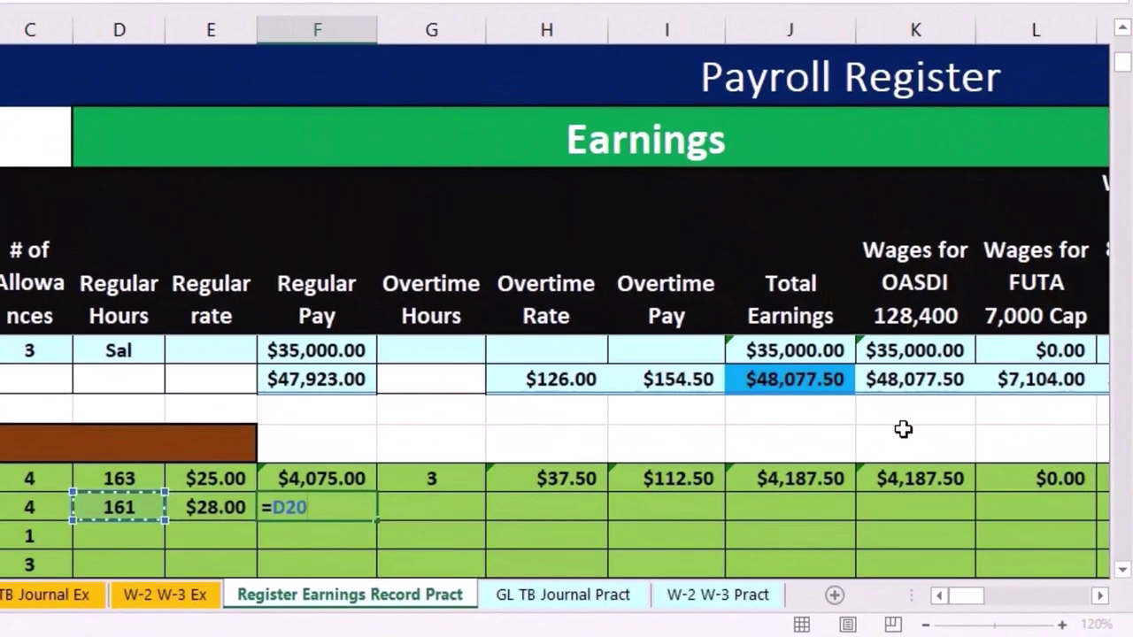
pyautogui.write('*')
pyautogui.press('Left')
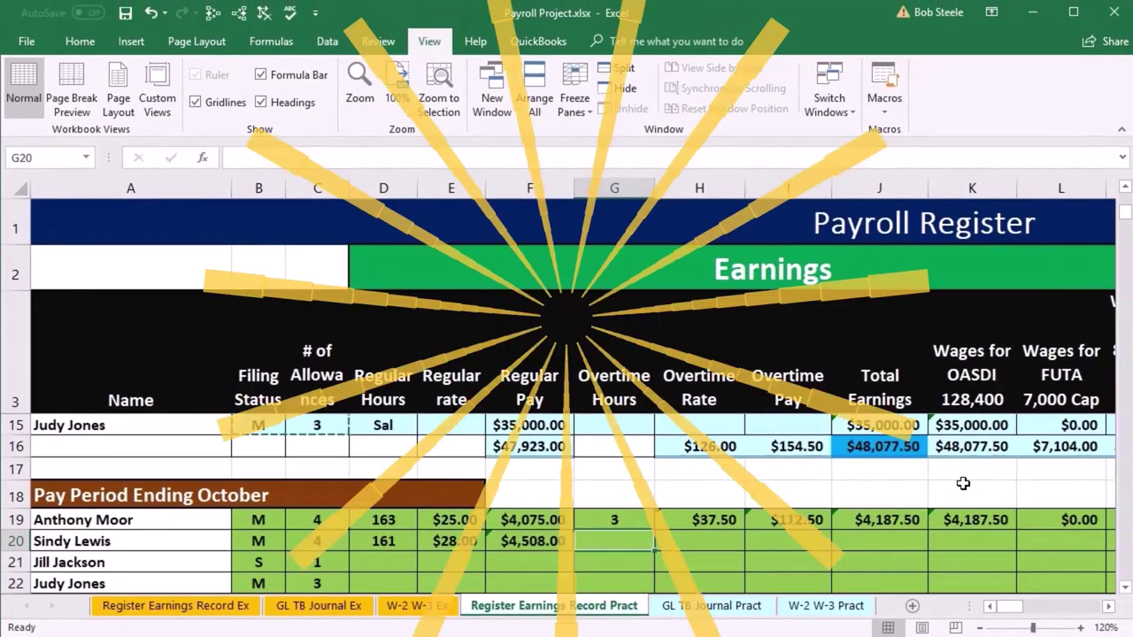
pyautogui.write('1')
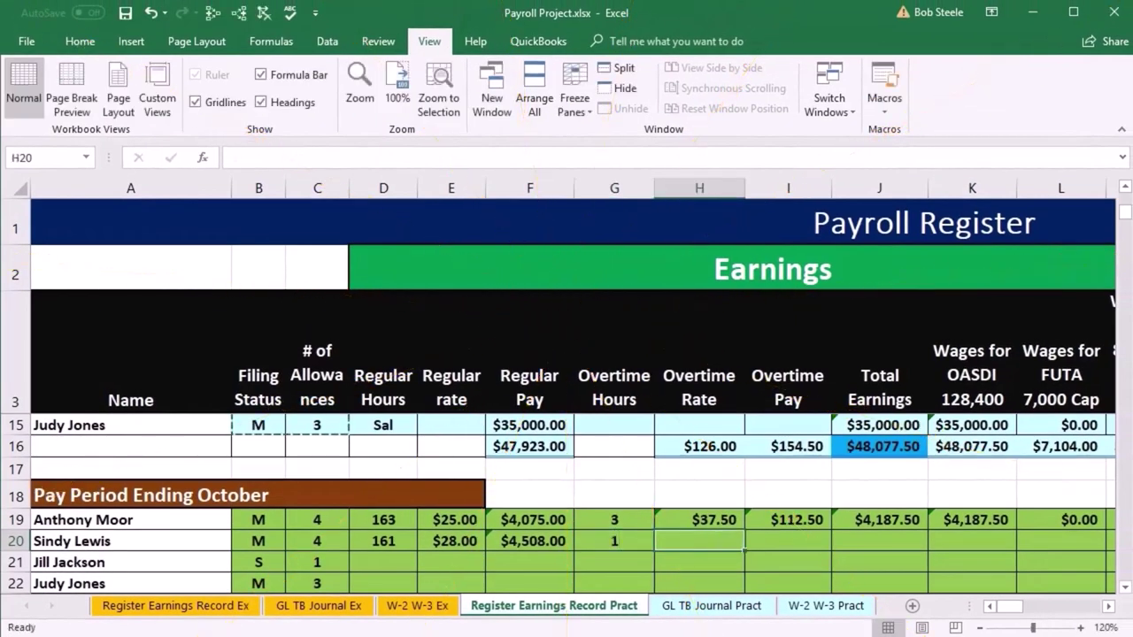
# - Set the row 20 overtime rate in H20 to =E20*1.5, giving $42.00
pyautogui.scroll(-1, 1124, 587)
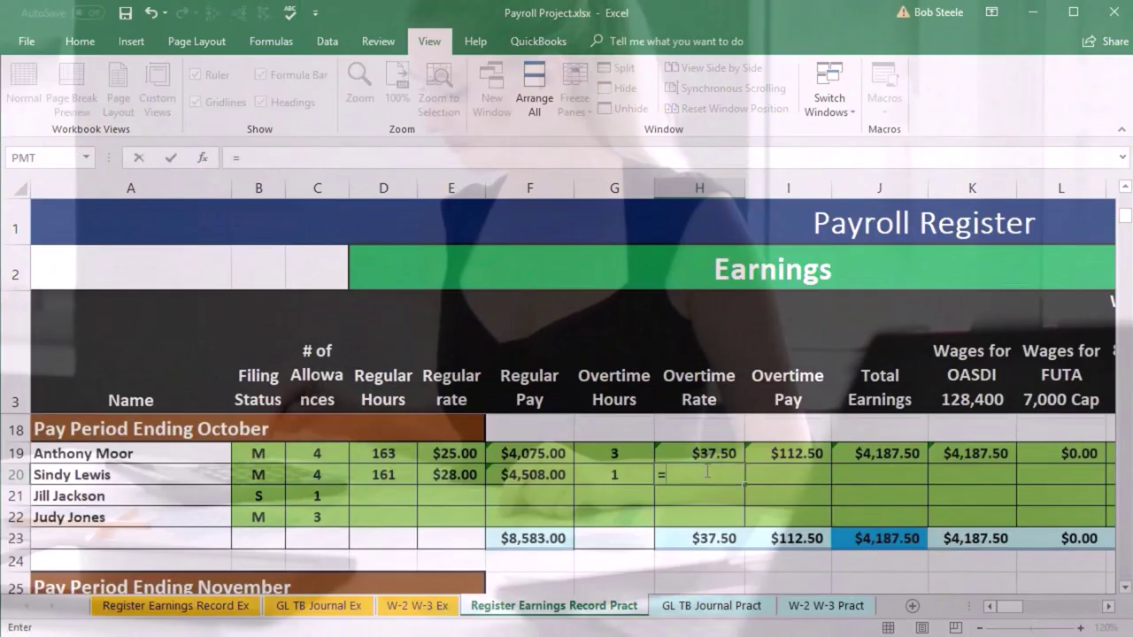
pyautogui.click(707, 472)
pyautogui.write('=')
pyautogui.press('Left')
pyautogui.press('Left')
pyautogui.press('Left')
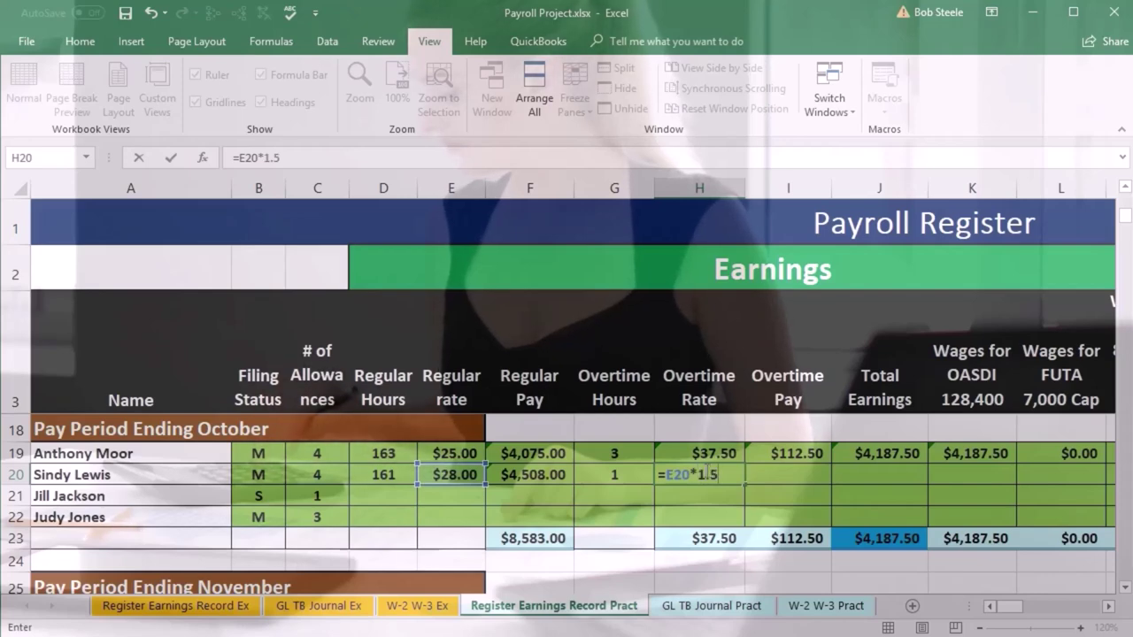
pyautogui.press('Tab')
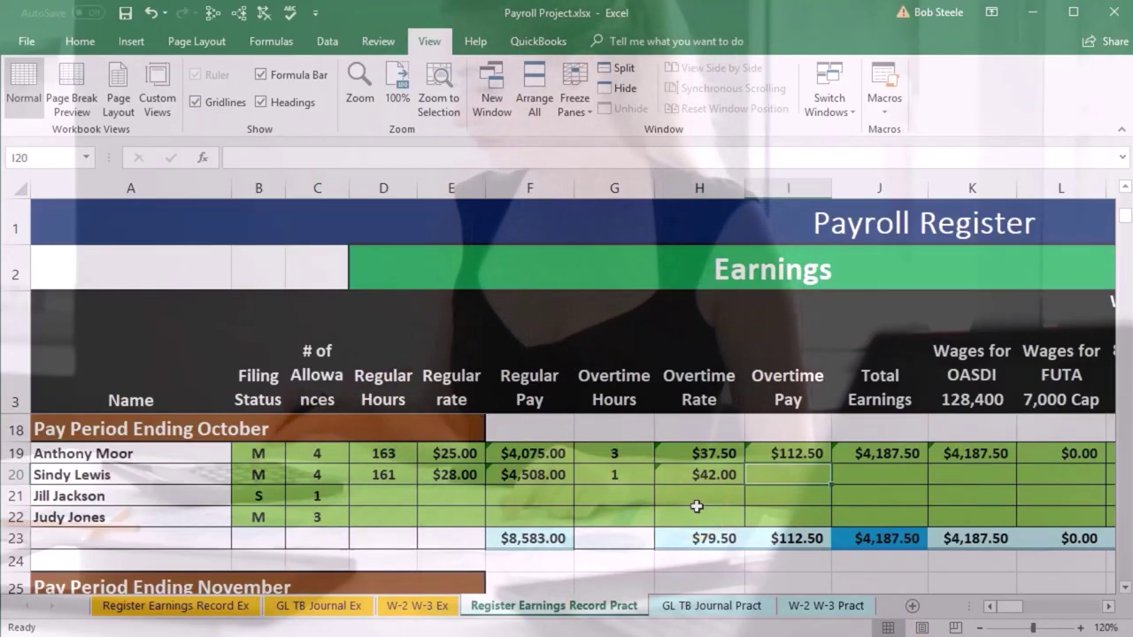
# - Enter overtime pay =G20*H20 in I20, giving $42.00
pyautogui.write('=')
pyautogui.press('Left')
pyautogui.press('Left')
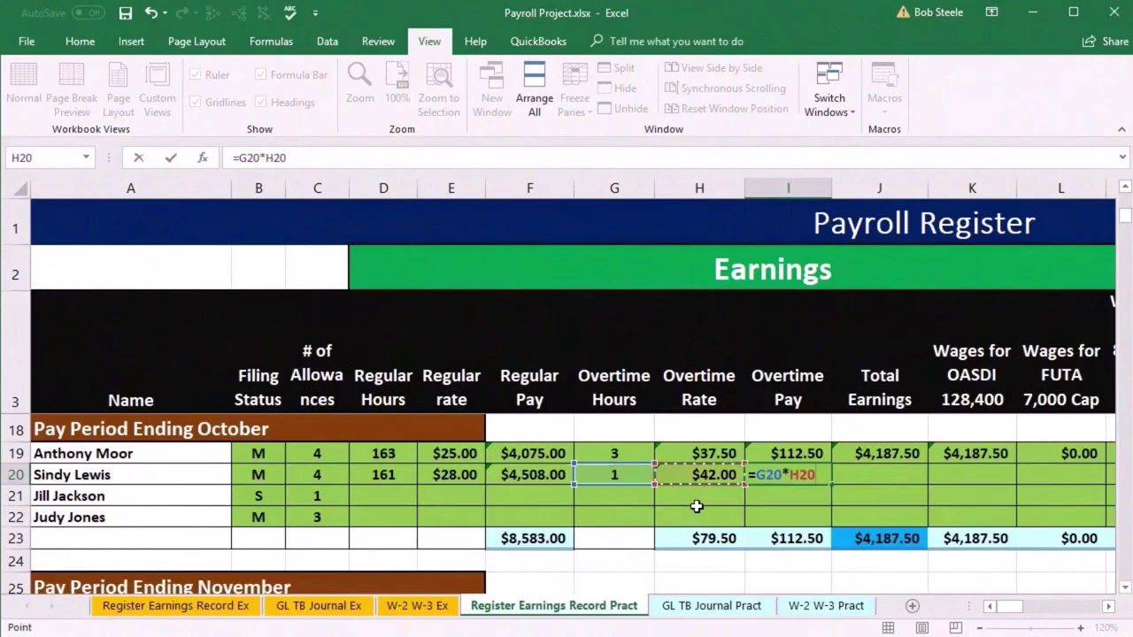
pyautogui.press('Tab')
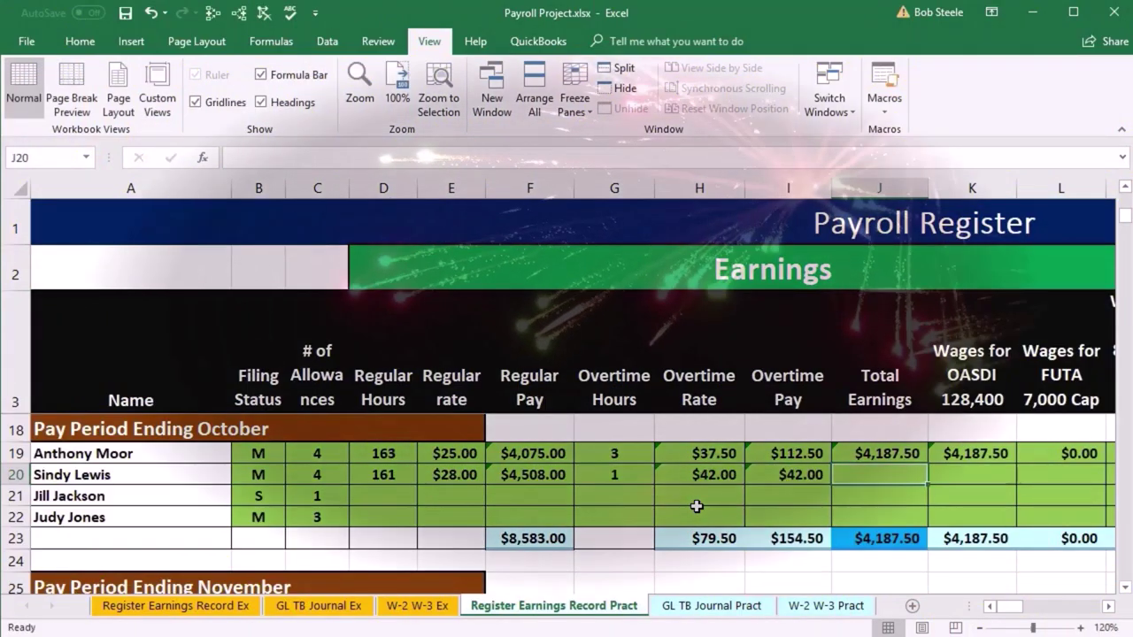
# - Enter total earnings =F20+I20 ($4,550.00) in J20 and start the OASDI wages formula in K20
pyautogui.write('=')
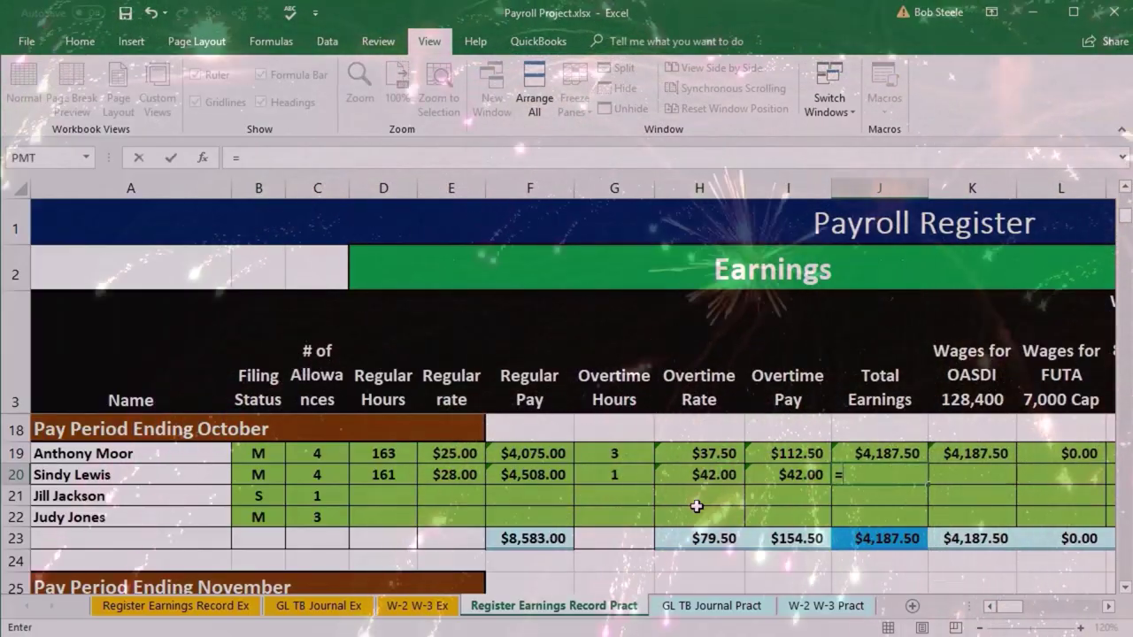
pyautogui.press('Left')
pyautogui.press('Left')
pyautogui.press('Left')
pyautogui.press('Left')
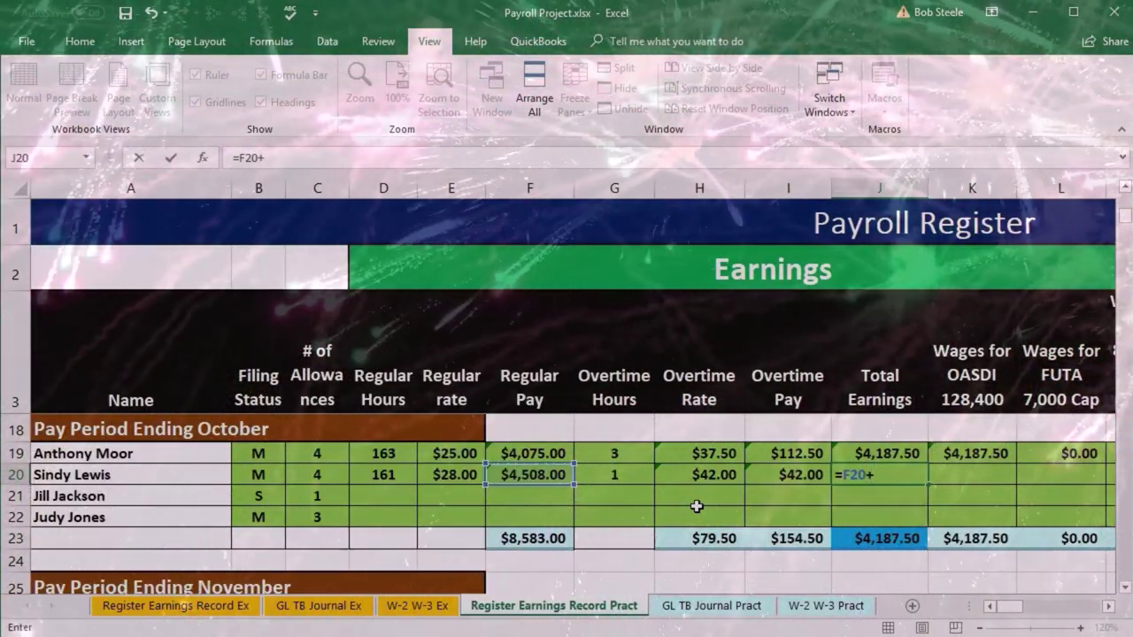
pyautogui.write('+')
pyautogui.press('Left')
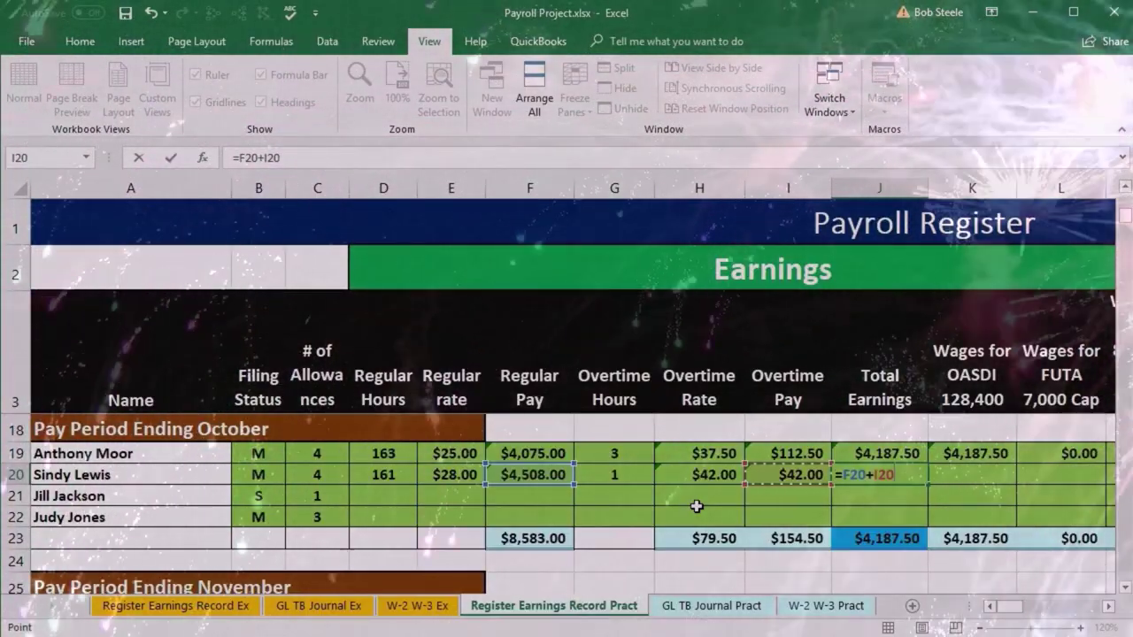
pyautogui.press('Tab')
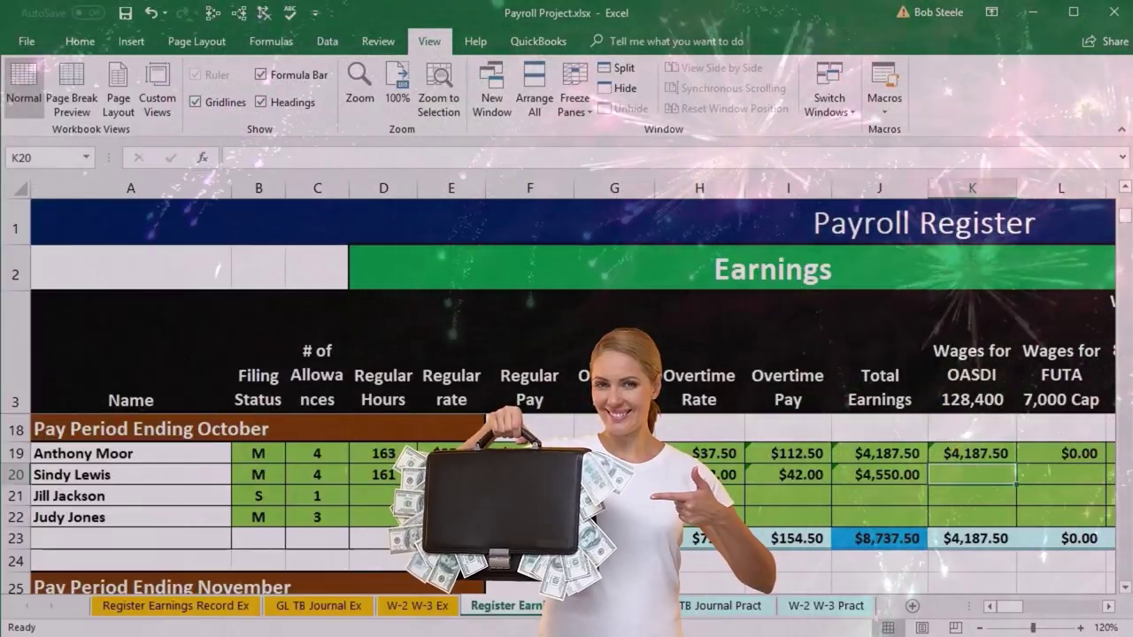
pyautogui.click(940, 392)
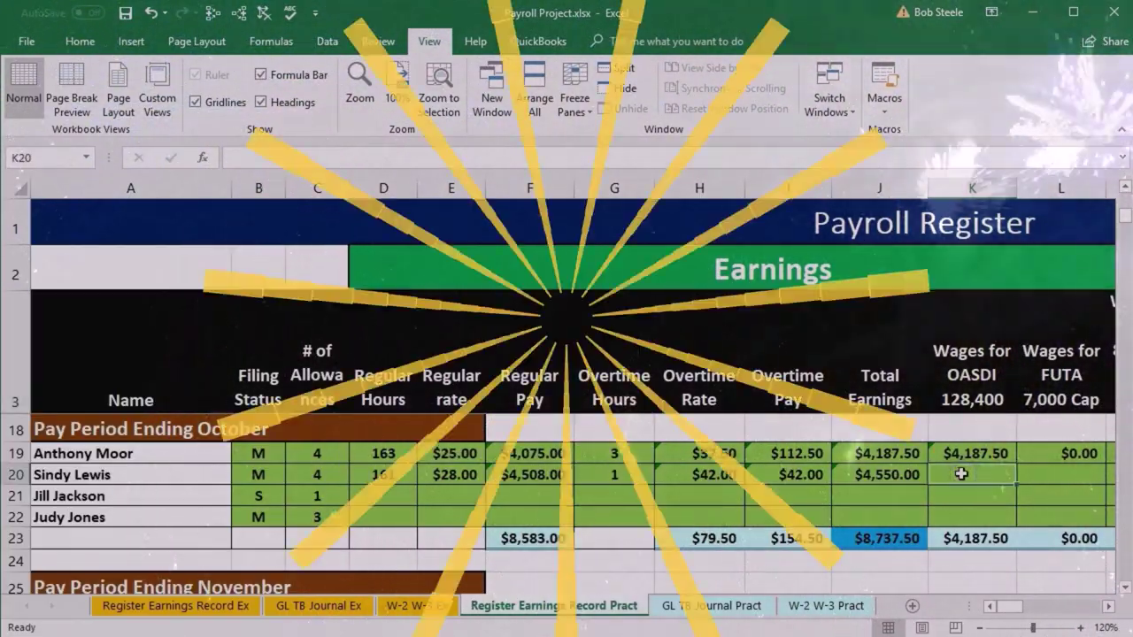
pyautogui.write('=')
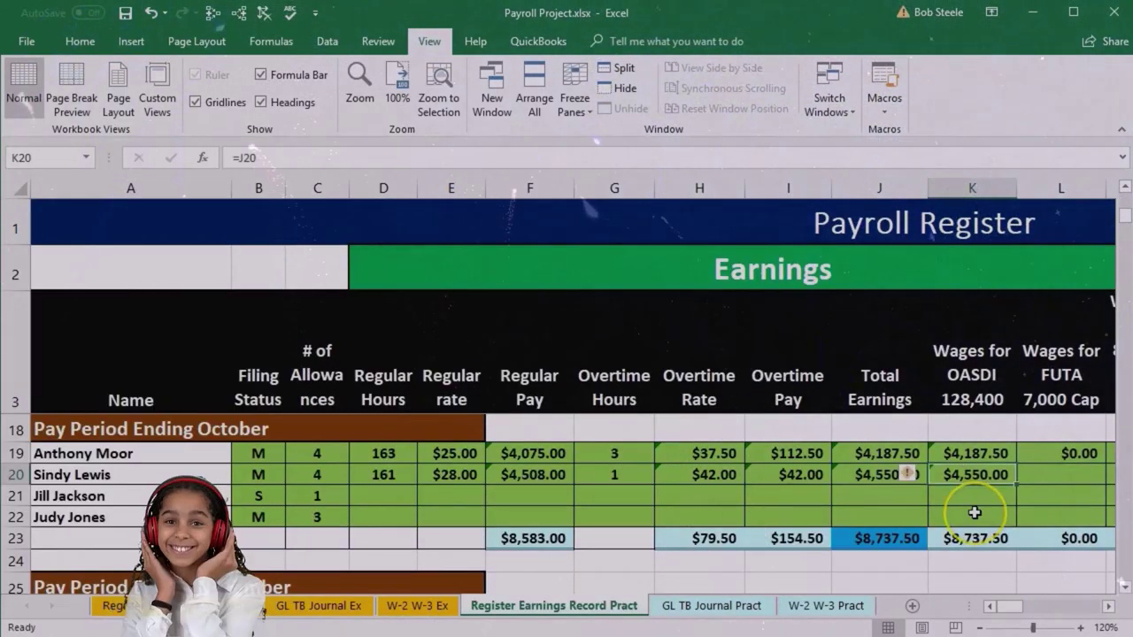
pyautogui.press('Right')
pyautogui.press('Right')
pyautogui.press('Right')
pyautogui.press('Right')
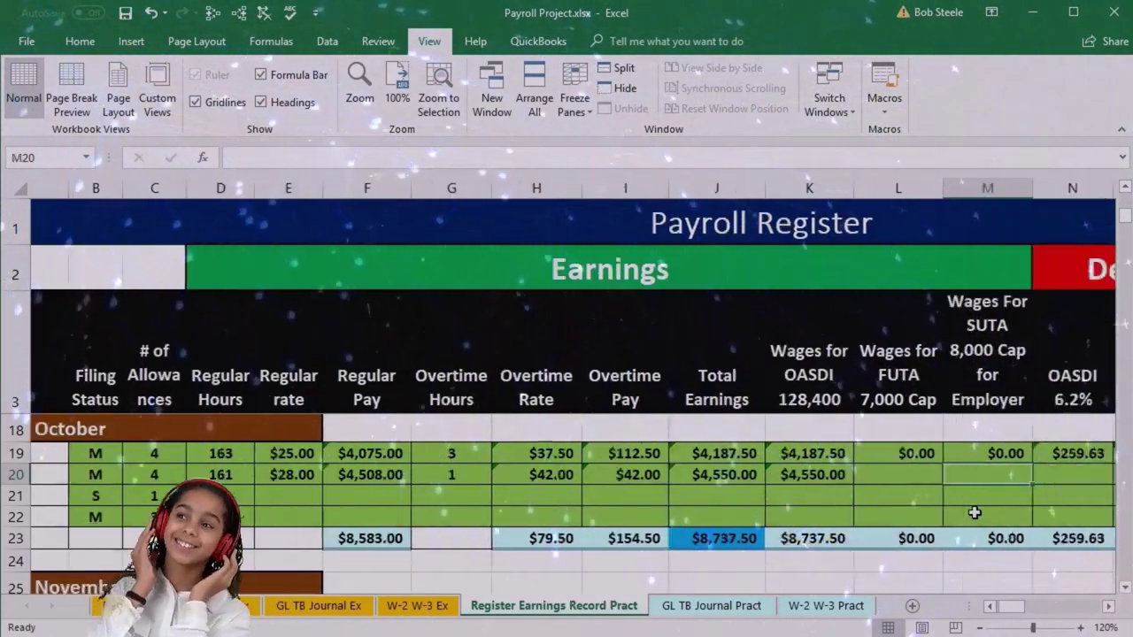
pyautogui.press('Right')
pyautogui.press('Right')
pyautogui.press('Right')
pyautogui.press('Right')
pyautogui.press('Right')
pyautogui.press('Right')
pyautogui.press('Right')
pyautogui.press('Right')
pyautogui.press('Right')
pyautogui.press('Right')
pyautogui.press('Right')
pyautogui.press('Right')
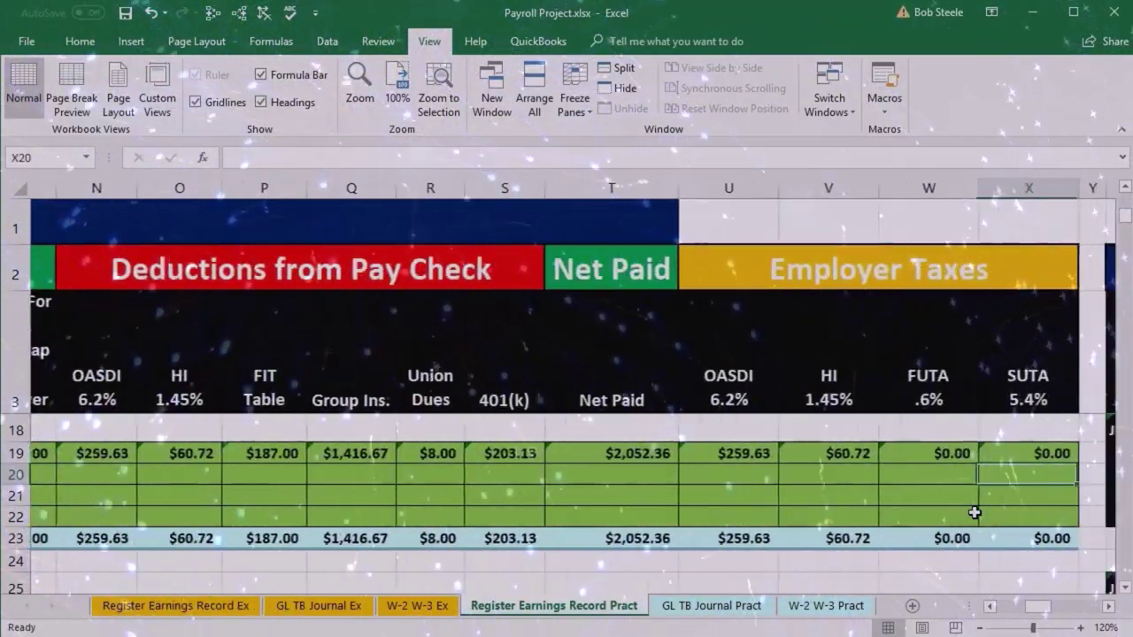
pyautogui.press('Right')
pyautogui.press('Right')
pyautogui.press('Right')
pyautogui.press('Right')
pyautogui.press('Right')
pyautogui.press('Up')
pyautogui.press('Up')
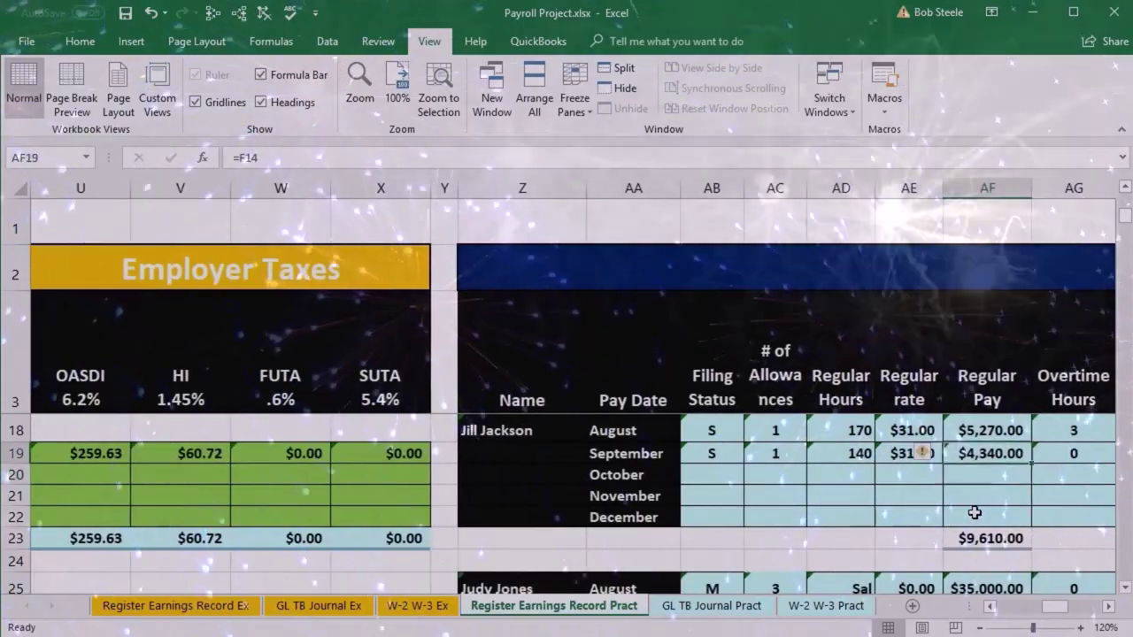
pyautogui.press('Up')
pyautogui.press('Up')
pyautogui.press('Up')
pyautogui.press('Up')
pyautogui.press('Up')
pyautogui.press('Up')
pyautogui.press('Up')
pyautogui.press('Up')
pyautogui.press('Up')
pyautogui.press('Up')
pyautogui.press('Up')
pyautogui.press('Up')
pyautogui.press('Up')
pyautogui.press('Up')
pyautogui.press('Up')
pyautogui.press('Up')
pyautogui.press('Down')
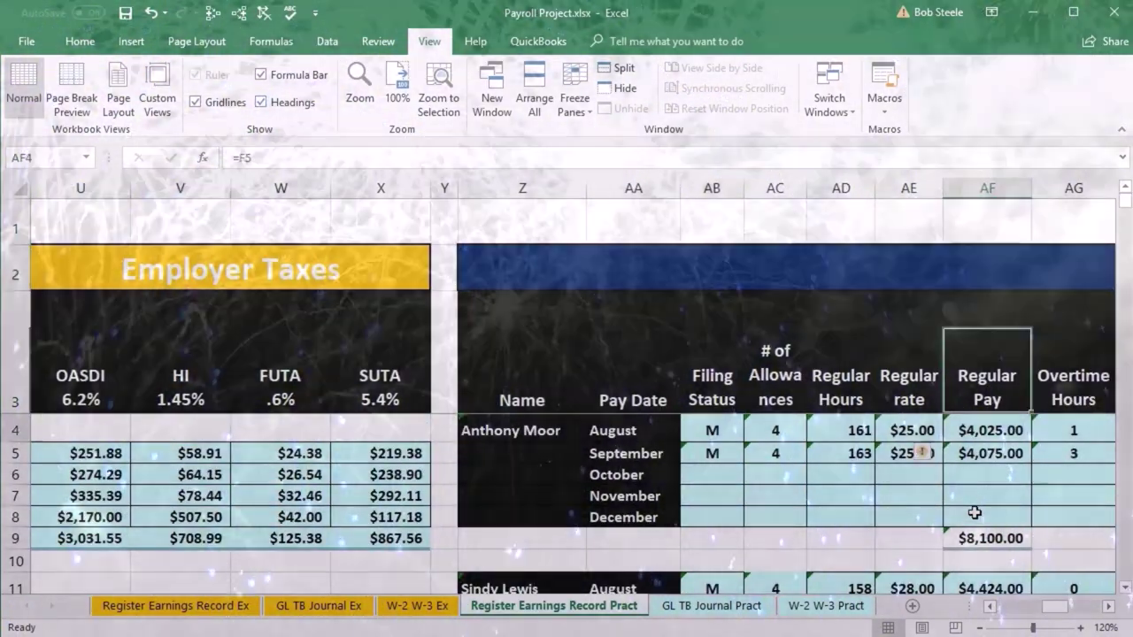
pyautogui.press('Down')
pyautogui.press('Down')
pyautogui.press('Down')
pyautogui.press('Down')
pyautogui.press('Down')
pyautogui.press('Down')
pyautogui.press('Down')
pyautogui.press('Down')
pyautogui.press('Down')
pyautogui.press('Down')
pyautogui.press('Down')
pyautogui.press('Down')
pyautogui.press('Down')
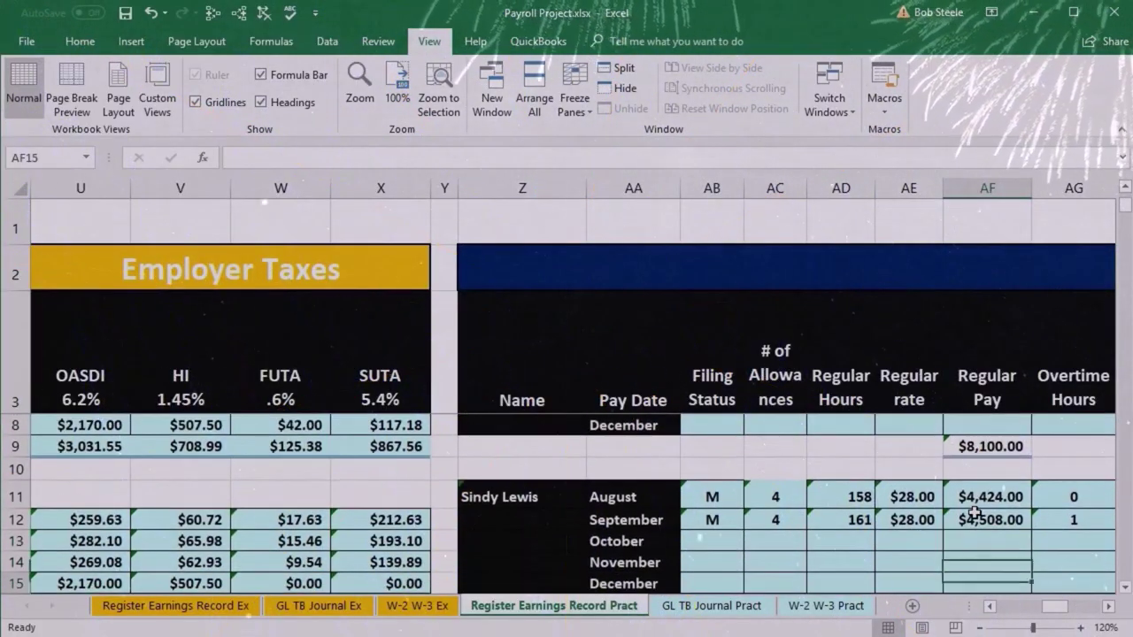
pyautogui.press('Right')
pyautogui.press('Right')
pyautogui.press('Right')
pyautogui.press('Right')
pyautogui.press('Right')
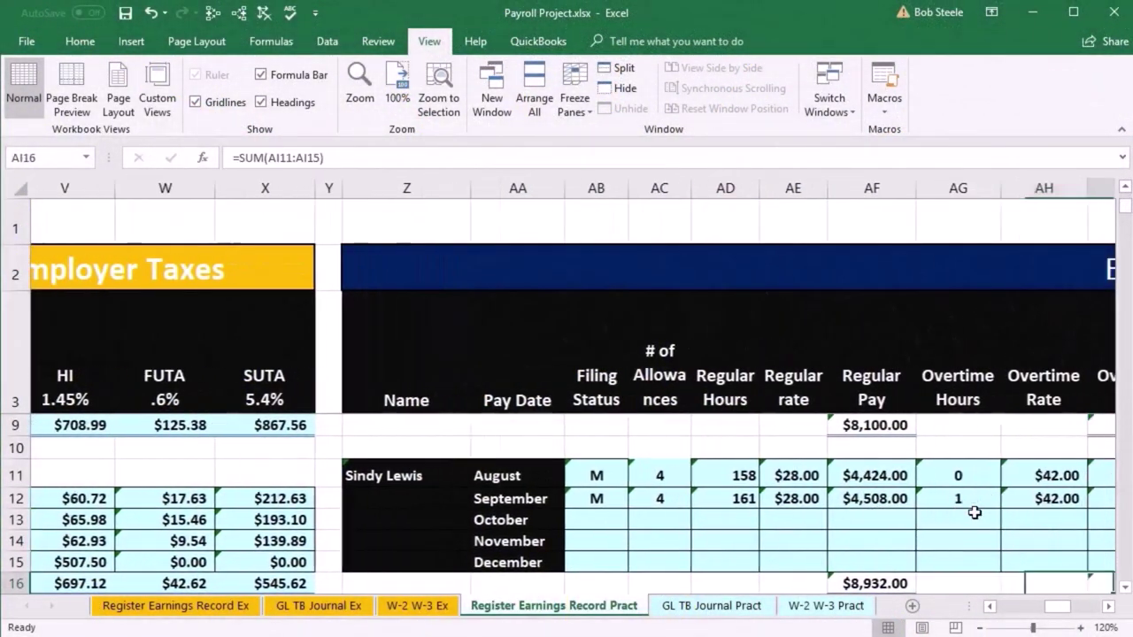
pyautogui.press('Right')
pyautogui.press('Right')
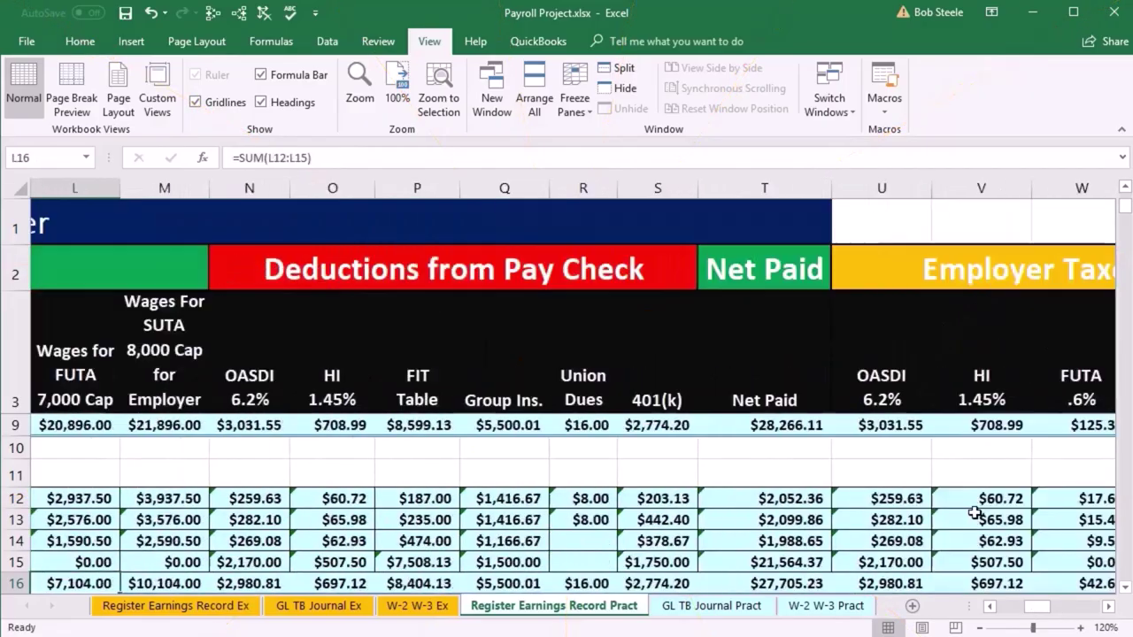
pyautogui.press('Home')
pyautogui.press('Down')
pyautogui.press('Down')
pyautogui.press('Down')
pyautogui.press('Down')
pyautogui.press('Down')
pyautogui.press('Down')
pyautogui.press('Down')
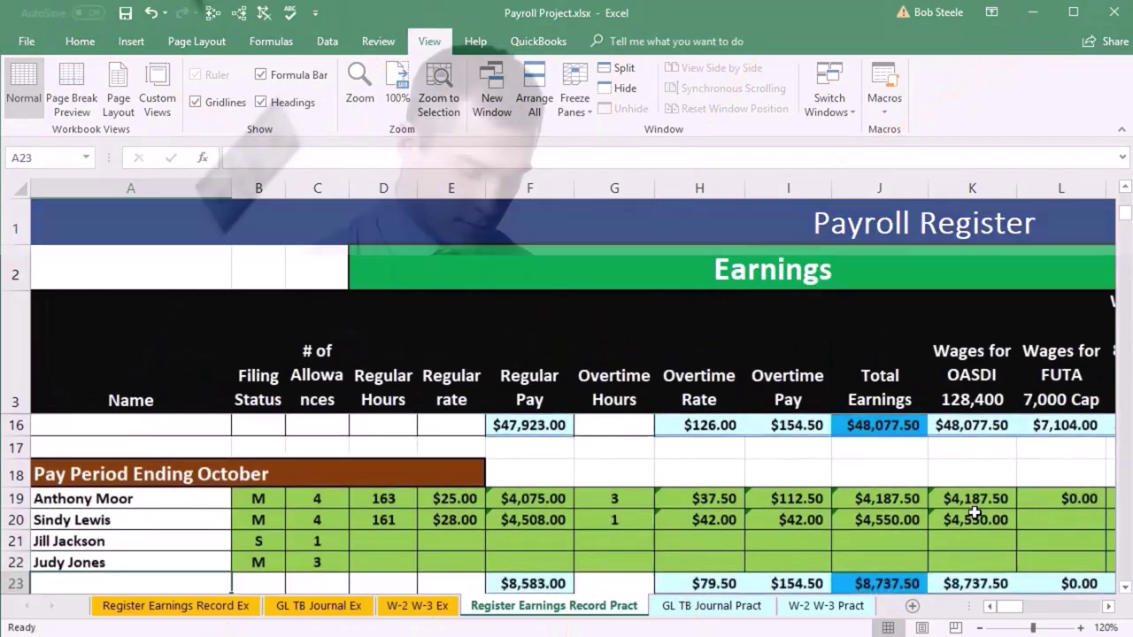
# - Enter 0 for row 20 FUTA wages in L20 and SUTA wages in M20
pyautogui.press('Down')
pyautogui.press('Right')
pyautogui.press('Right')
pyautogui.press('Right')
pyautogui.press('Right')
pyautogui.press('Right')
pyautogui.press('Right')
pyautogui.press('Right')
pyautogui.press('Right')
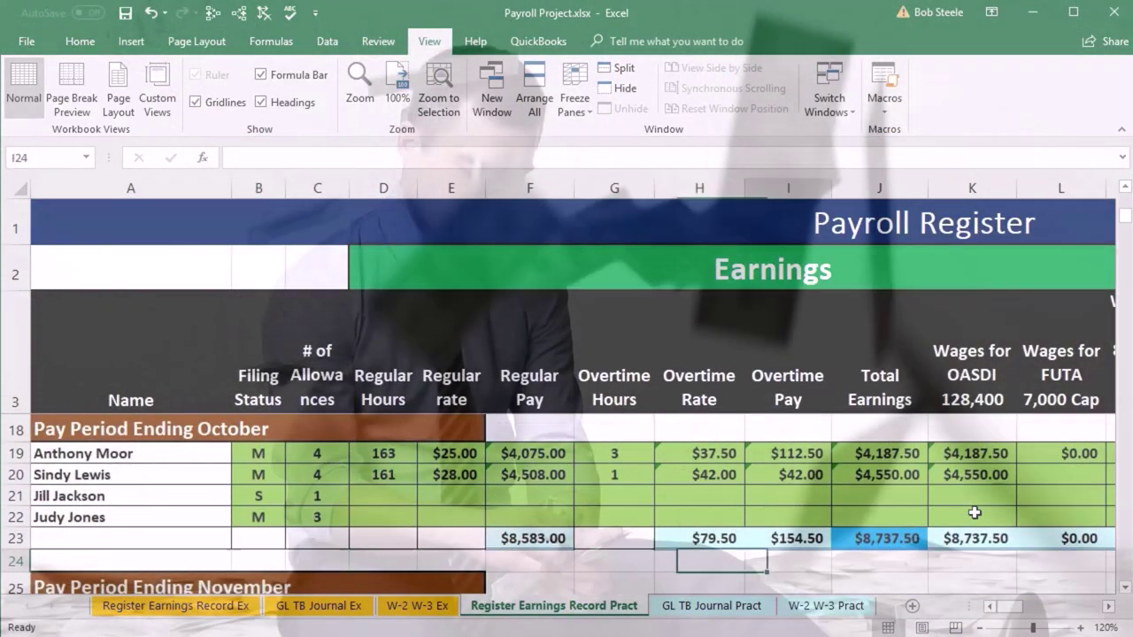
pyautogui.press('Up')
pyautogui.press('Up')
pyautogui.press('Up')
pyautogui.press('Up')
pyautogui.press('Right')
pyautogui.press('Right')
pyautogui.press('Right')
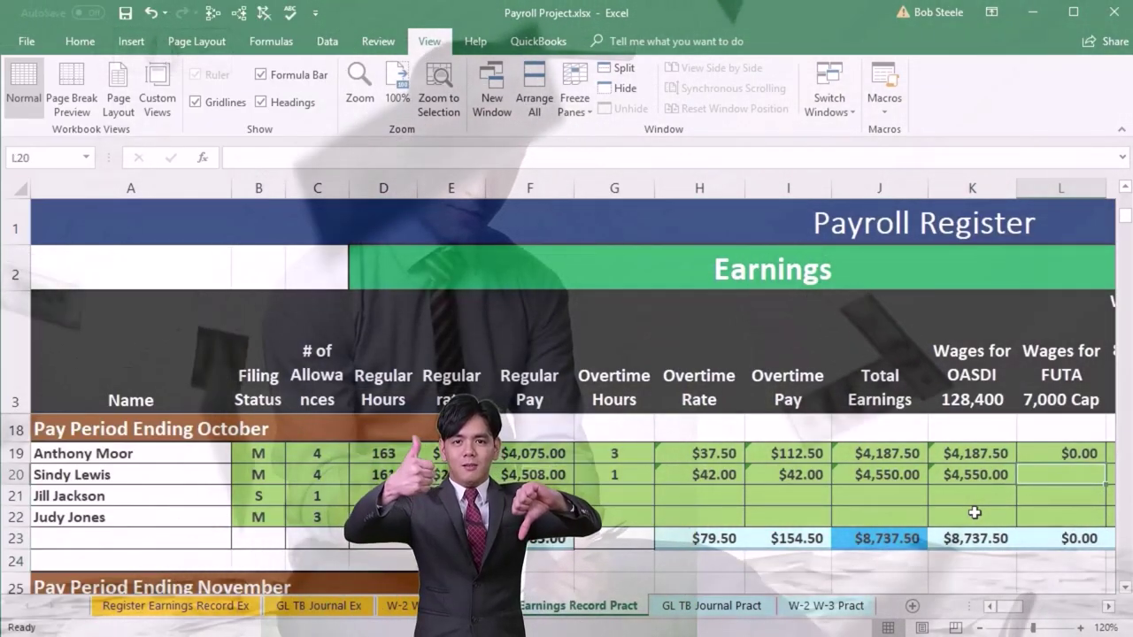
pyautogui.write('0')
pyautogui.press('Tab')
pyautogui.write('0')
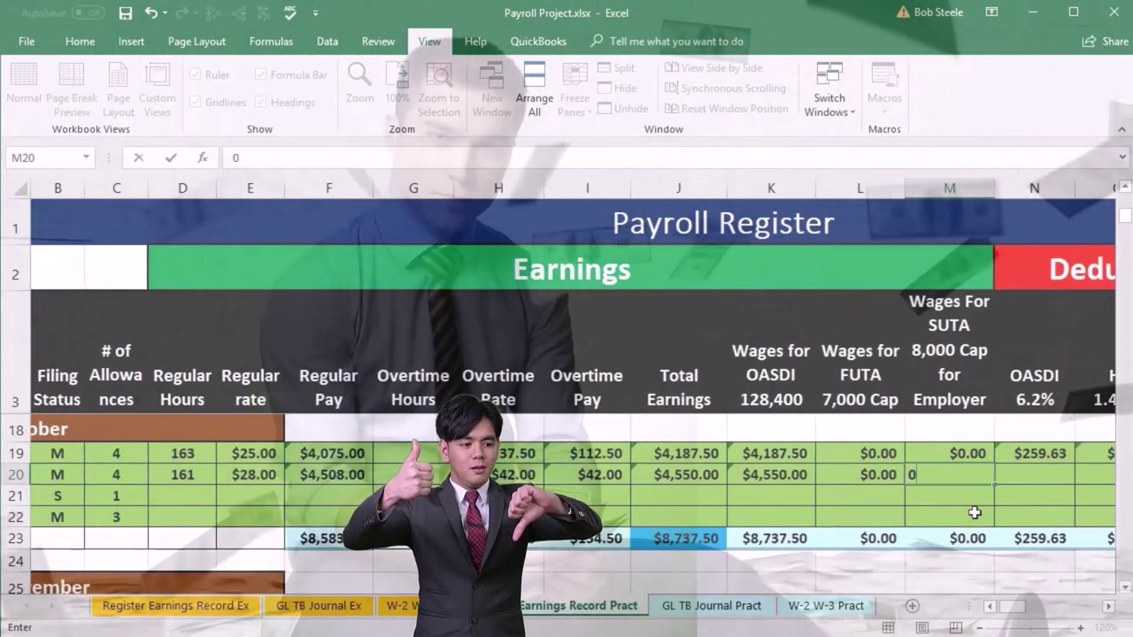
pyautogui.press('Tab')
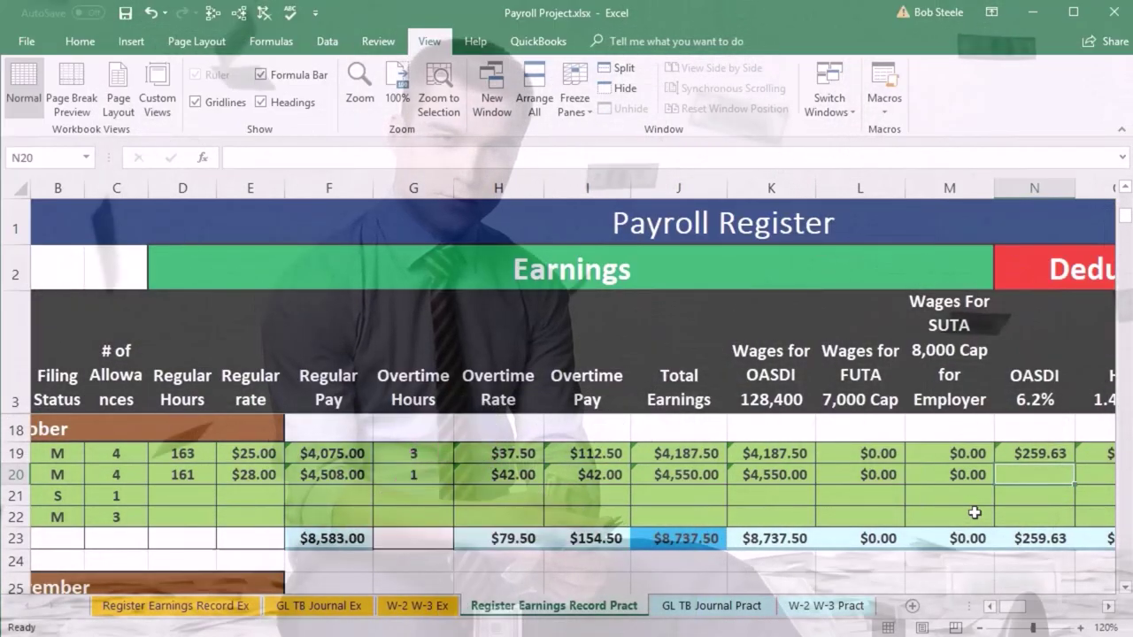
# - Enter OASDI =K20*.062 ($282.10) and HI =J20*.0145 ($65.98) for row 20
pyautogui.write('=')
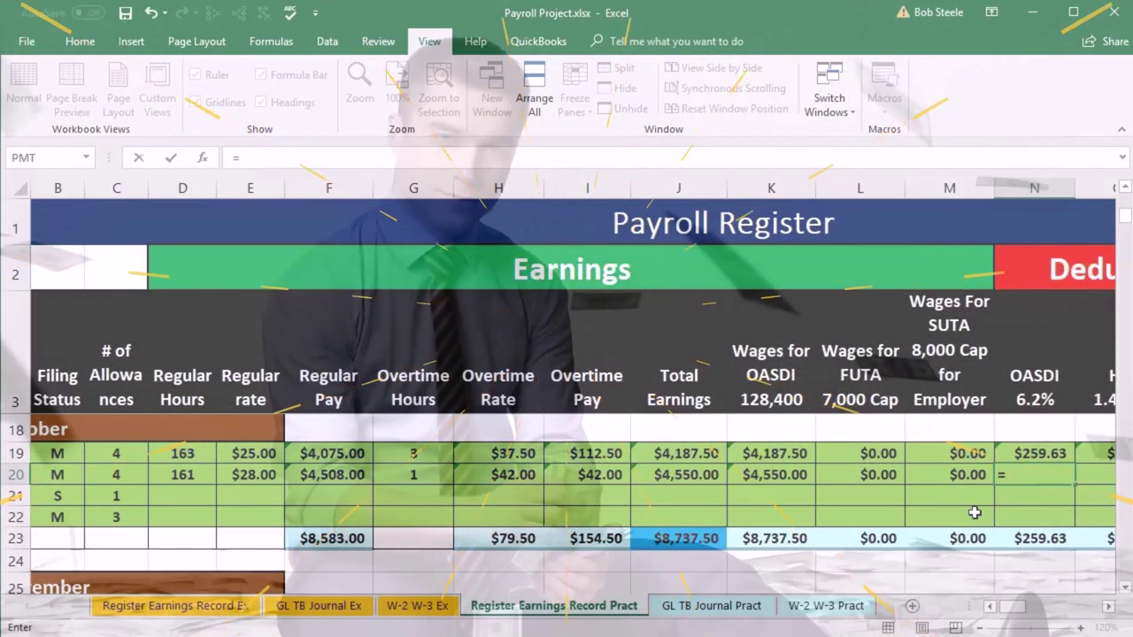
pyautogui.press('Left')
pyautogui.press('Left')
pyautogui.press('Left')
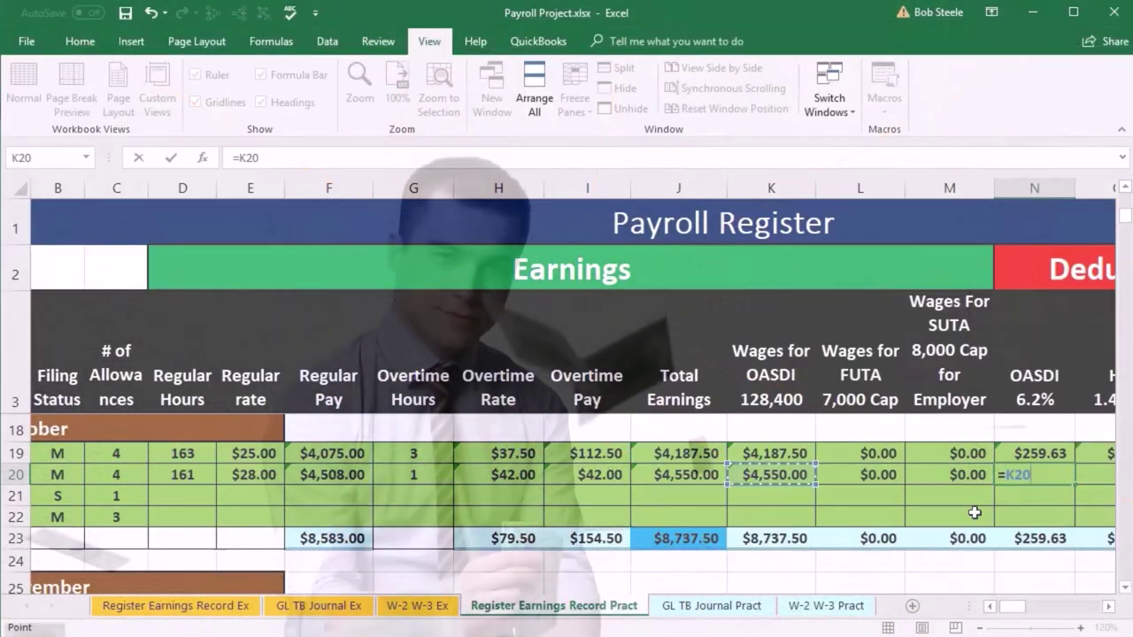
pyautogui.write('*')
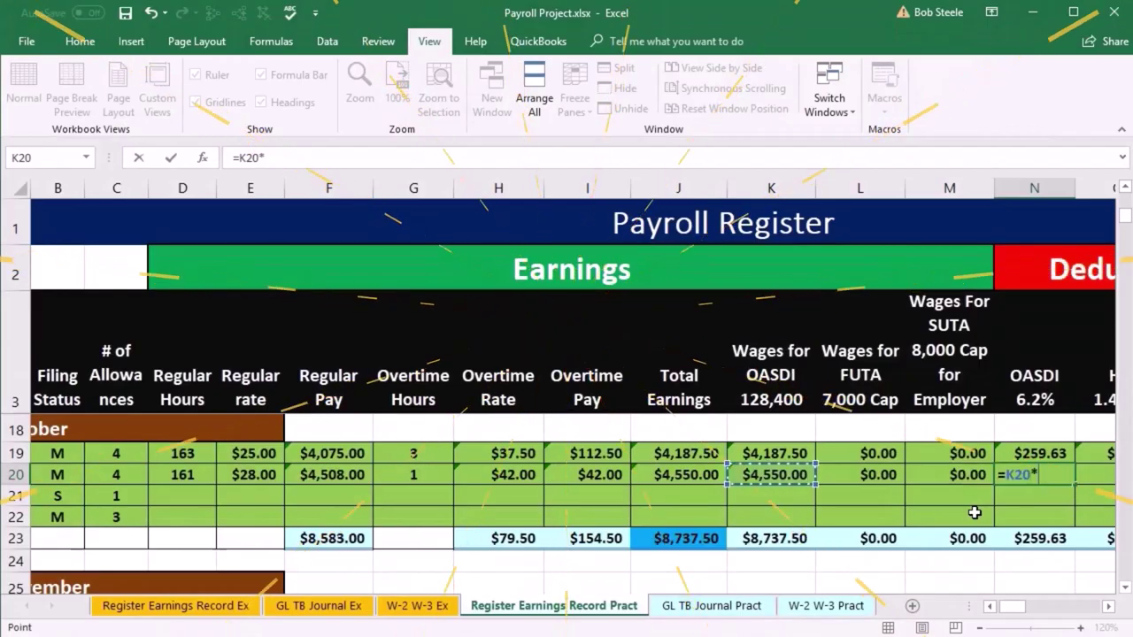
pyautogui.write('.062')
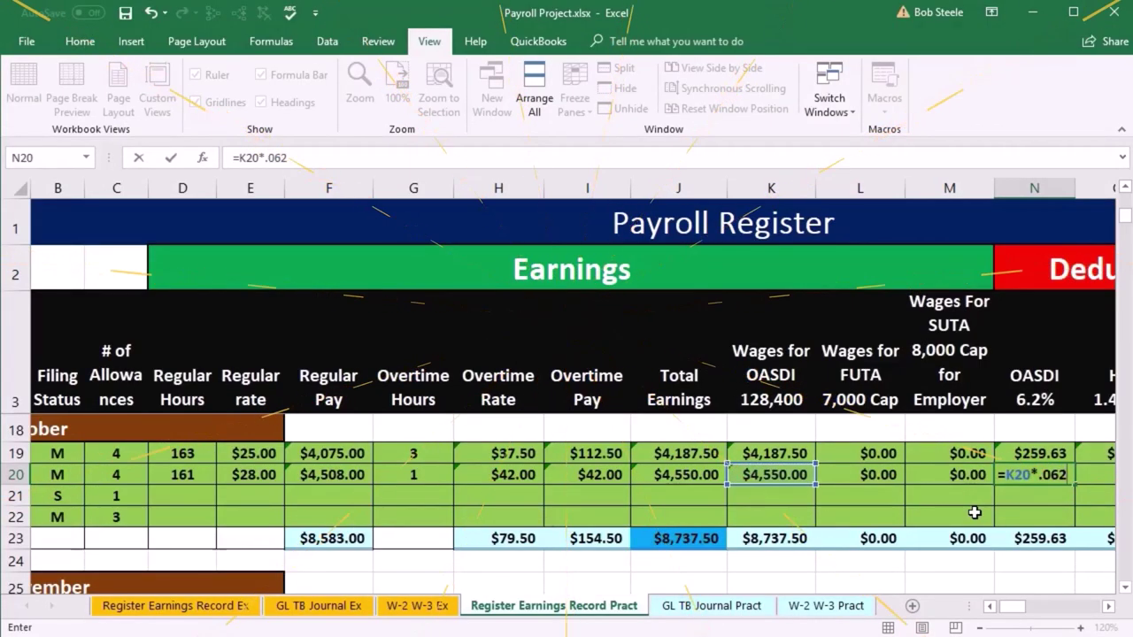
pyautogui.press('Tab')
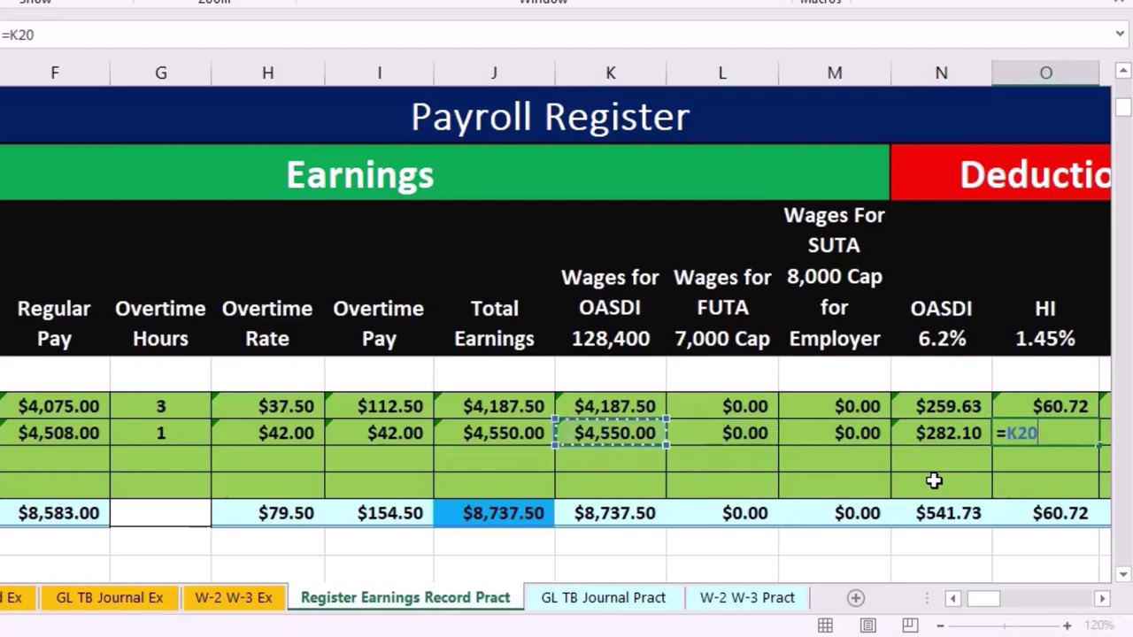
pyautogui.press('Left')
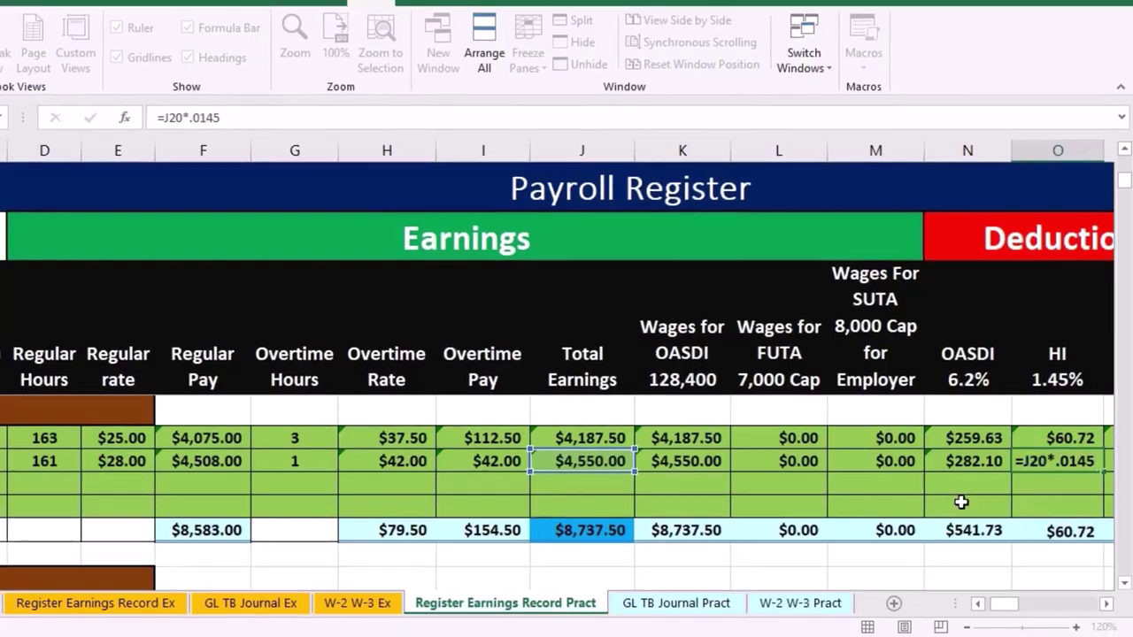
pyautogui.press('Tab')
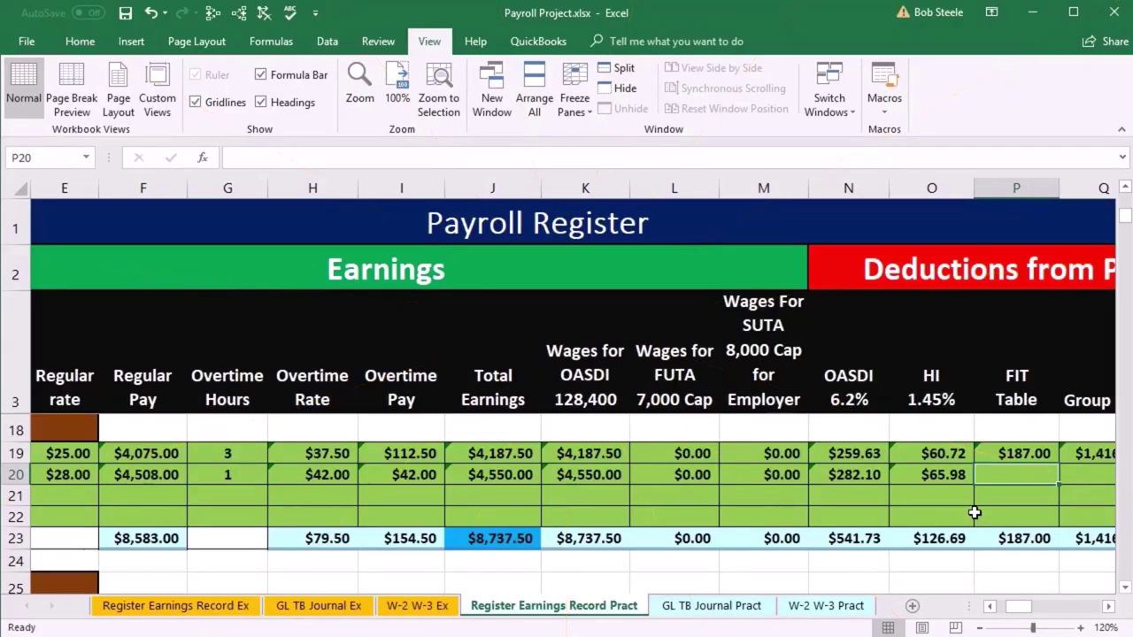
# - Set row 20 FIT to the earnings-record amount, =P13, showing $235.00
pyautogui.write('=')
pyautogui.press('Up')
pyautogui.press('Up')
pyautogui.press('Up')
pyautogui.press('Up')
pyautogui.press('Up')
pyautogui.press('Up')
pyautogui.press('Up')
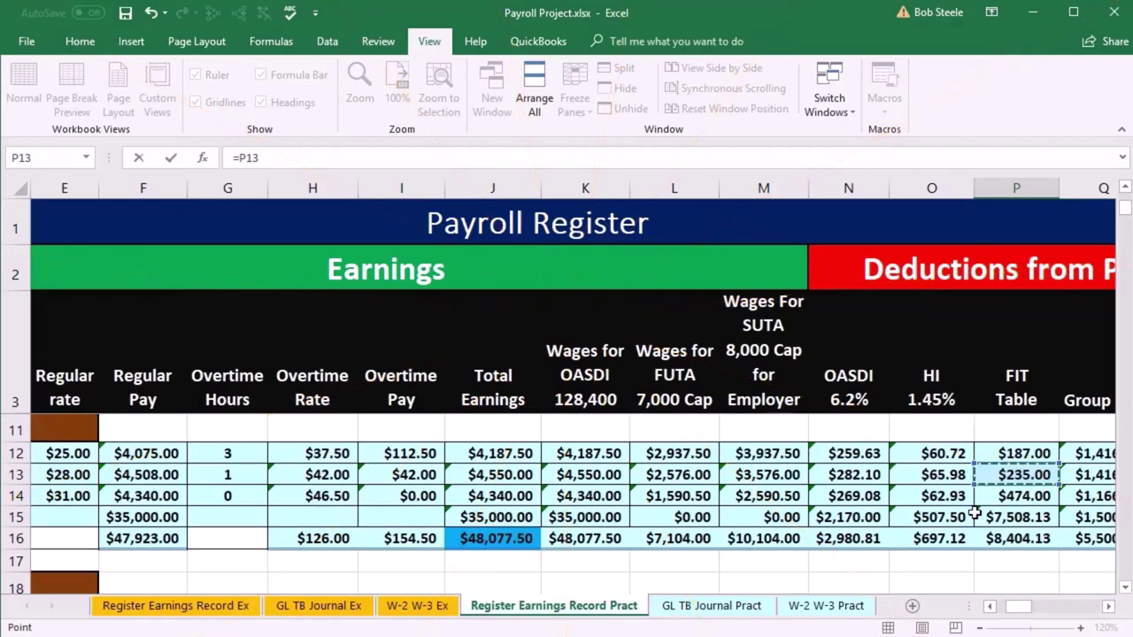
pyautogui.press('Tab')
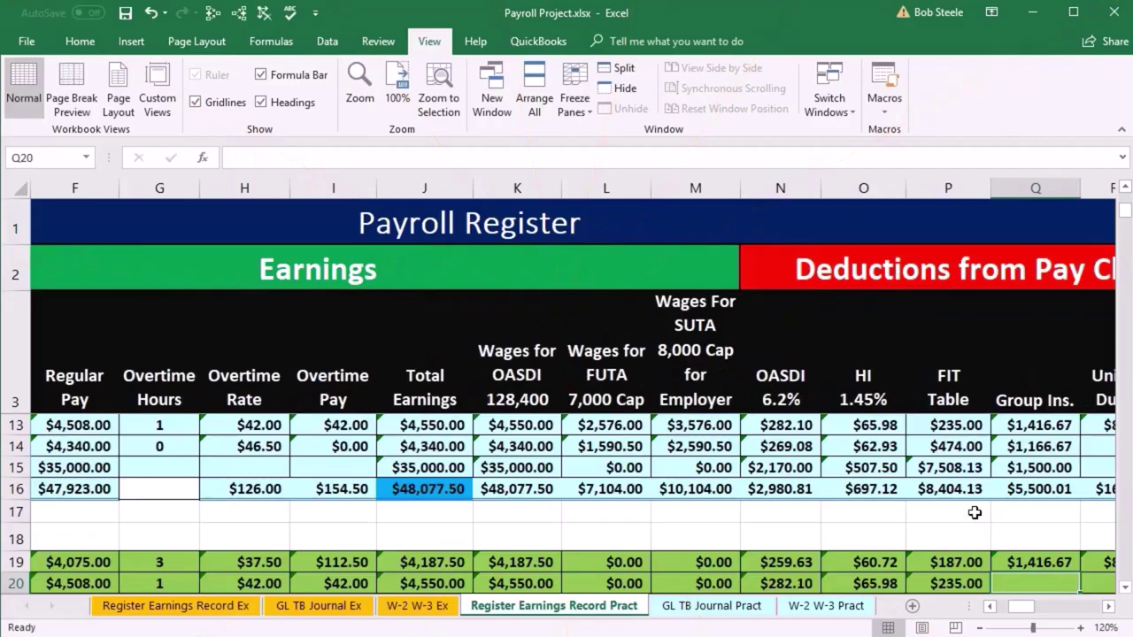